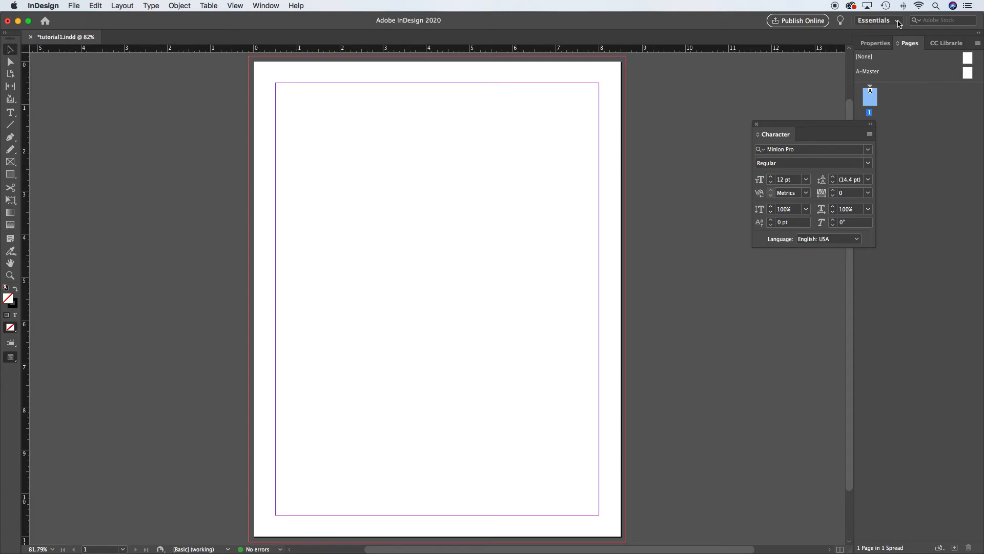
- Switch the workspace to Essentials Classic
{"action": "left_click", "coordinate": [898, 20]}
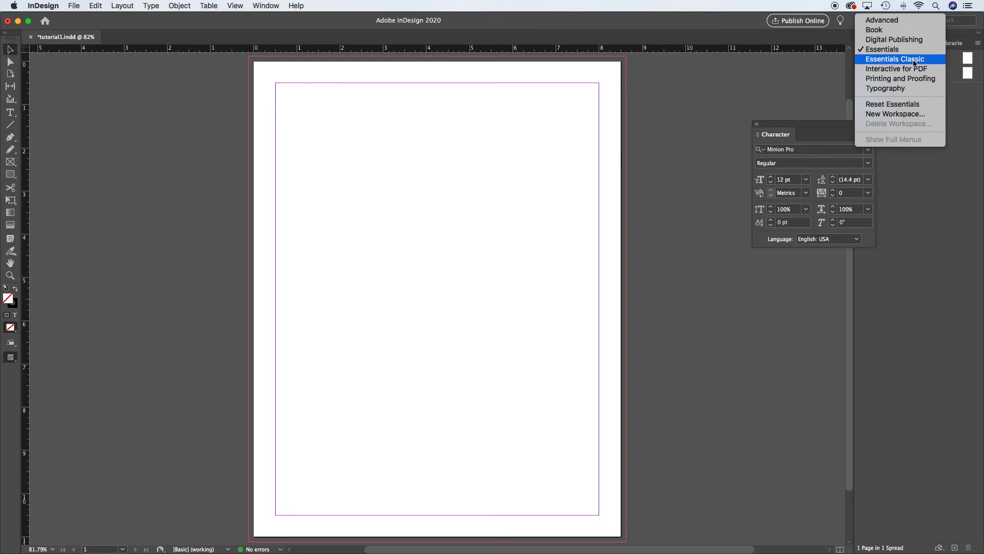
{"action": "left_click", "coordinate": [921, 63]}
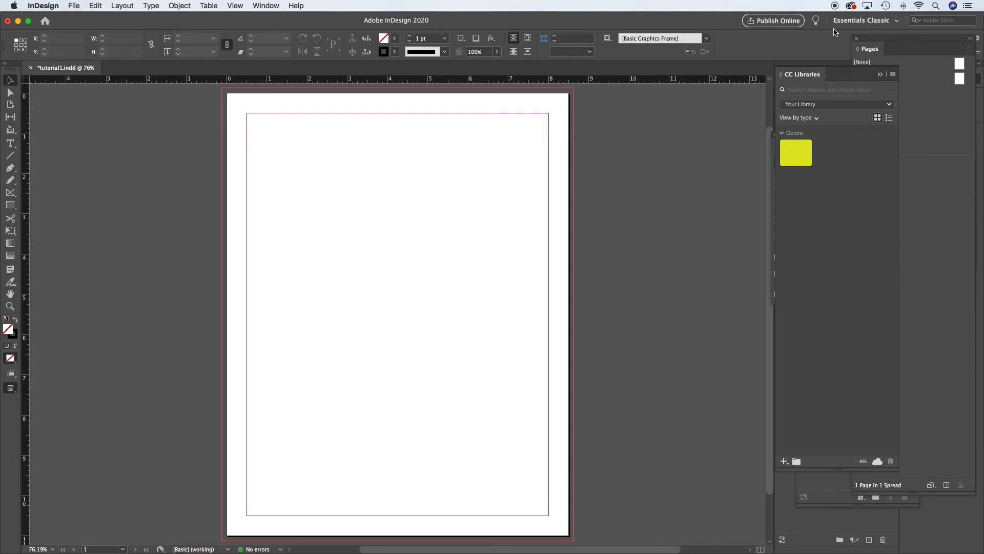
{"action": "left_click", "coordinate": [897, 22]}
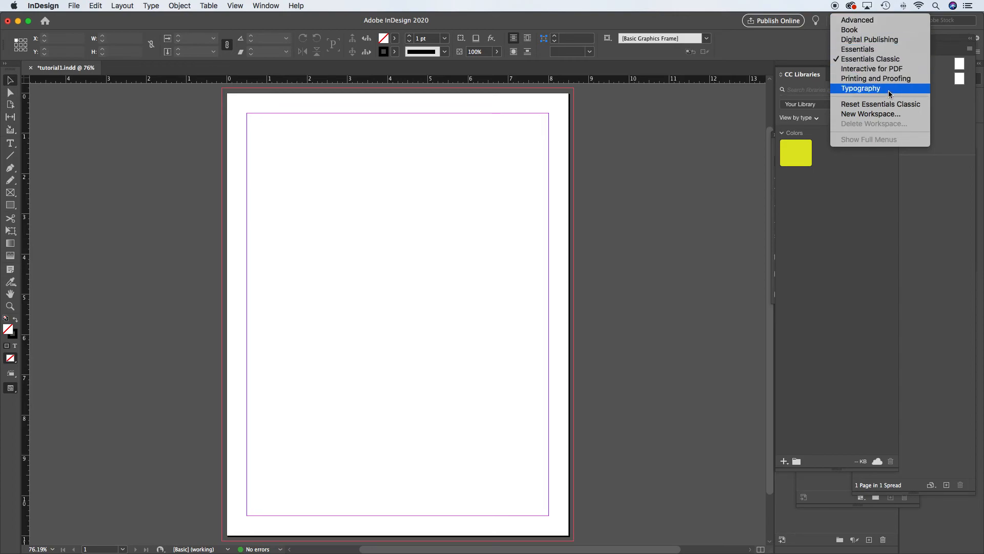
{"action": "left_click", "coordinate": [896, 60]}
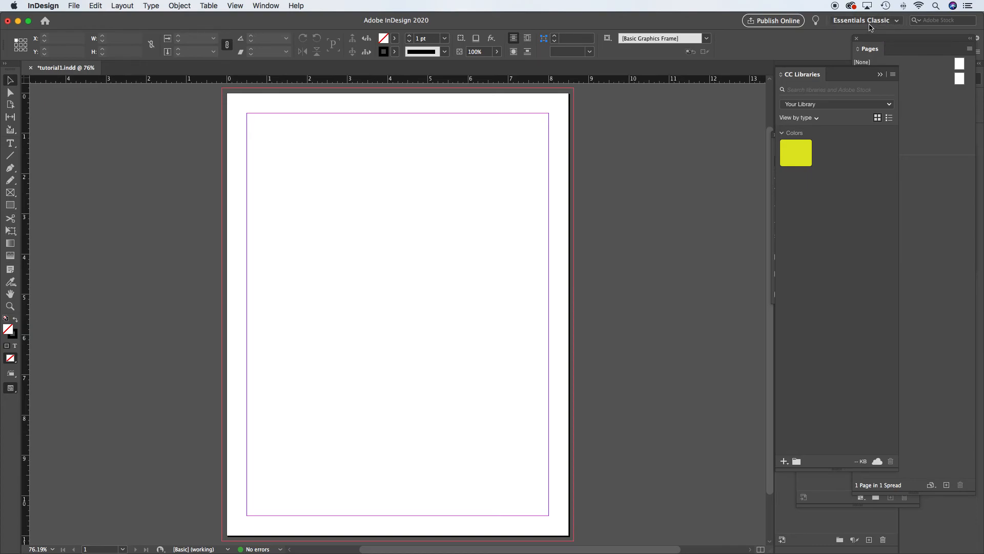
- Collapse the CC Libraries panel and pull the Pages and Paragraph panels out as floating panels over the document
{"action": "left_click", "coordinate": [881, 75]}
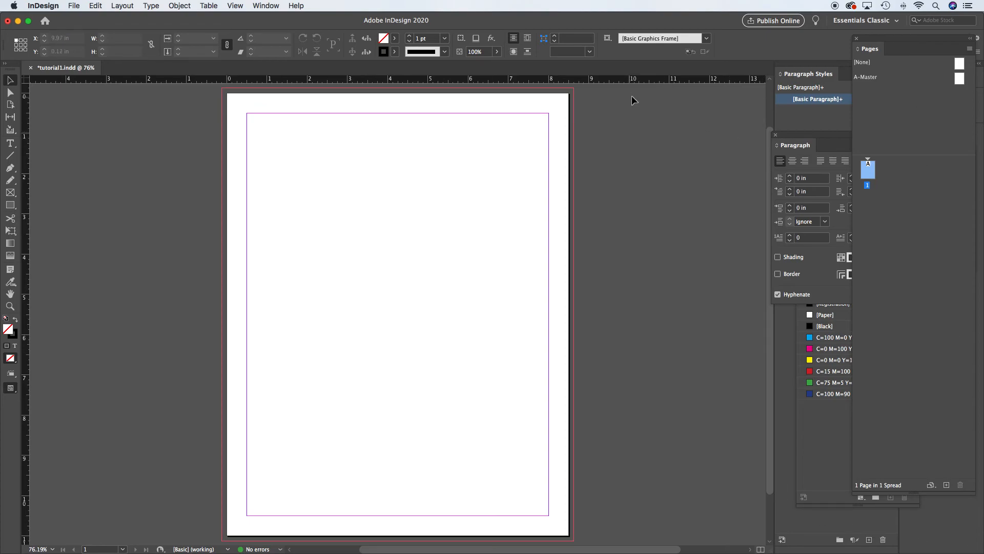
{"action": "left_click_drag", "start_coordinate": [890, 39], "coordinate": [511, 175]}
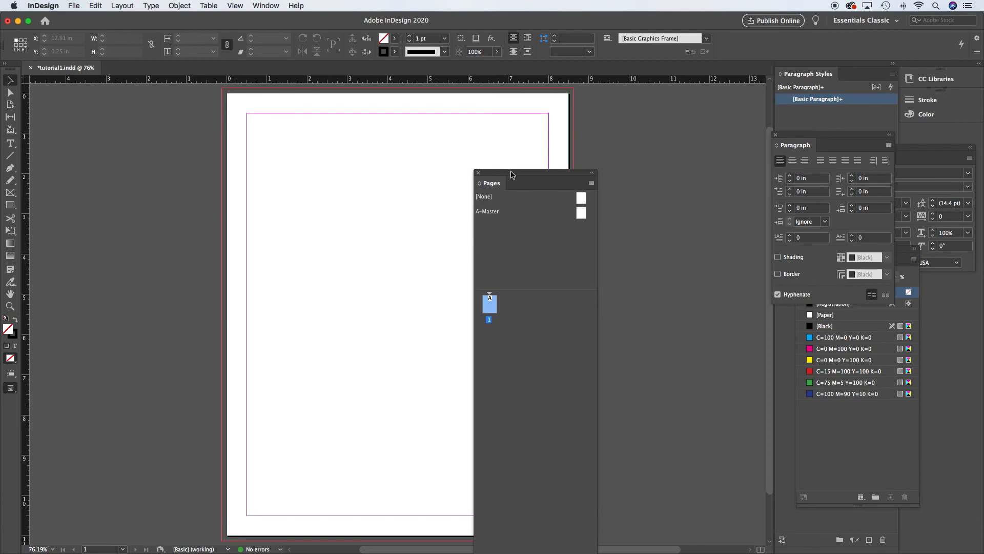
{"action": "left_click_drag", "start_coordinate": [800, 143], "coordinate": [201, 200]}
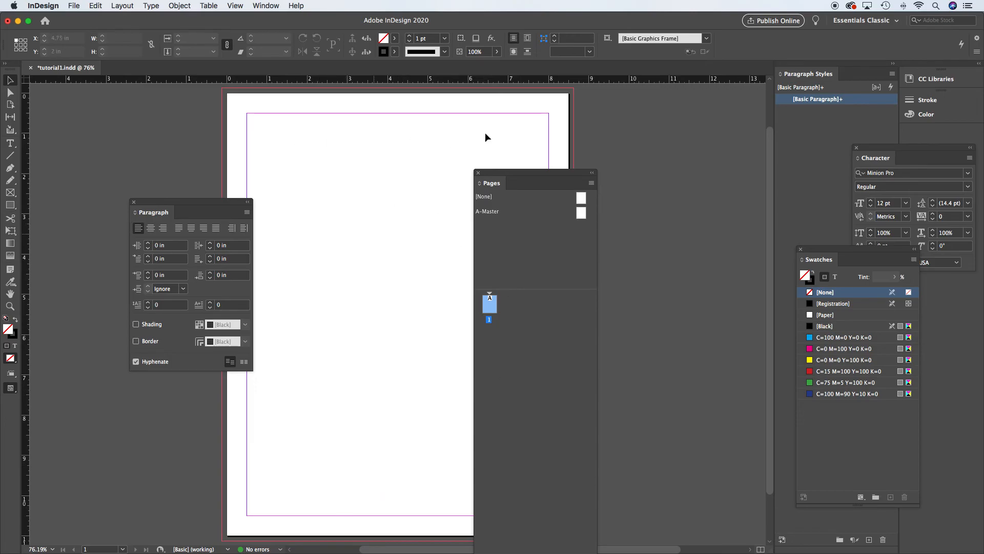
{"action": "mouse_move", "coordinate": [886, 149]}
{"action": "left_mouse_down"}
{"action": "mouse_move", "coordinate": [269, 100]}
{"action": "mouse_move", "coordinate": [225, 106]}
{"action": "mouse_move", "coordinate": [284, 117]}
{"action": "mouse_move", "coordinate": [195, 126]}
{"action": "mouse_move", "coordinate": [915, 148]}
{"action": "mouse_move", "coordinate": [884, 134]}
{"action": "left_mouse_up"}
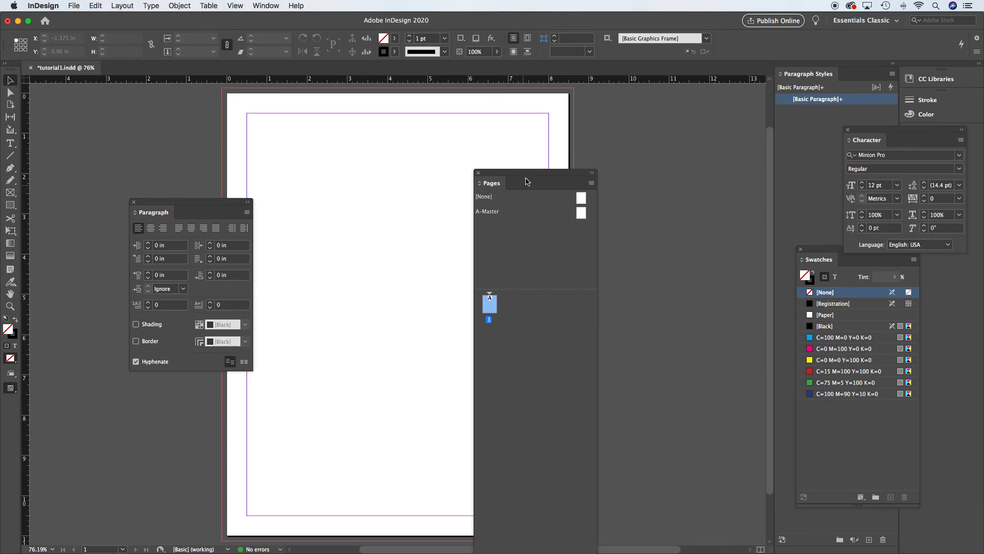
- Dock the floating Pages and Paragraph panels back into the panel dock
{"action": "left_click_drag", "start_coordinate": [516, 173], "coordinate": [838, 121]}
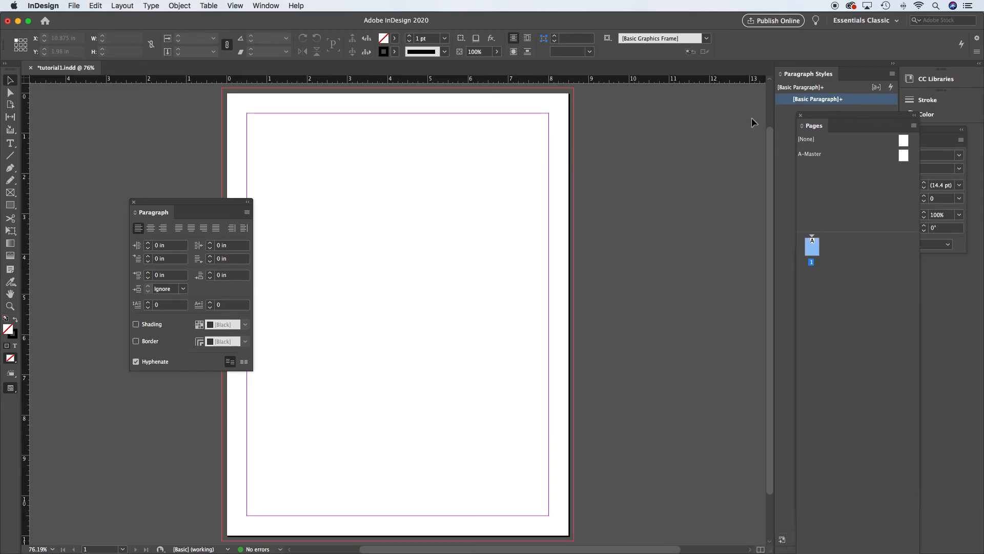
{"action": "left_click_drag", "start_coordinate": [179, 202], "coordinate": [911, 274]}
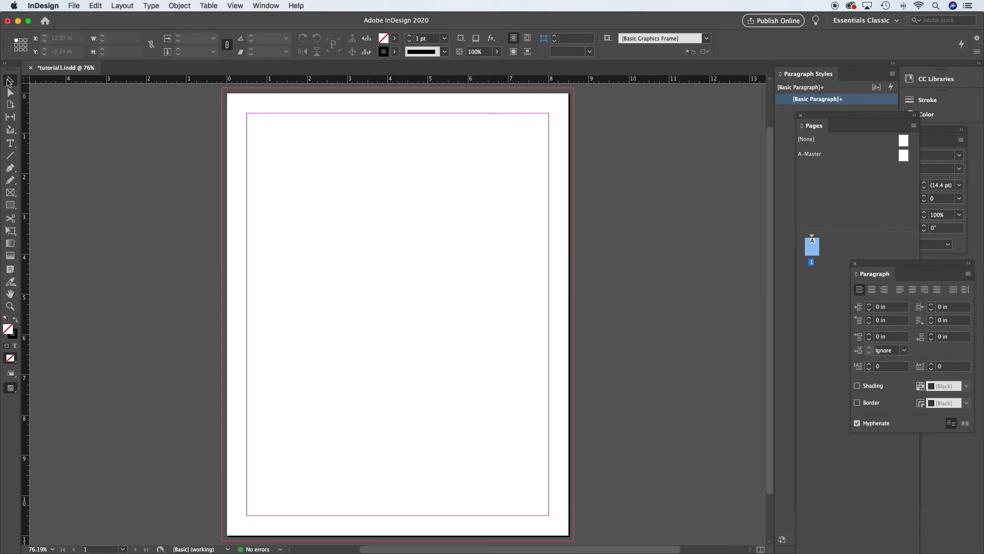
{"action": "left_click", "coordinate": [74, 5]}
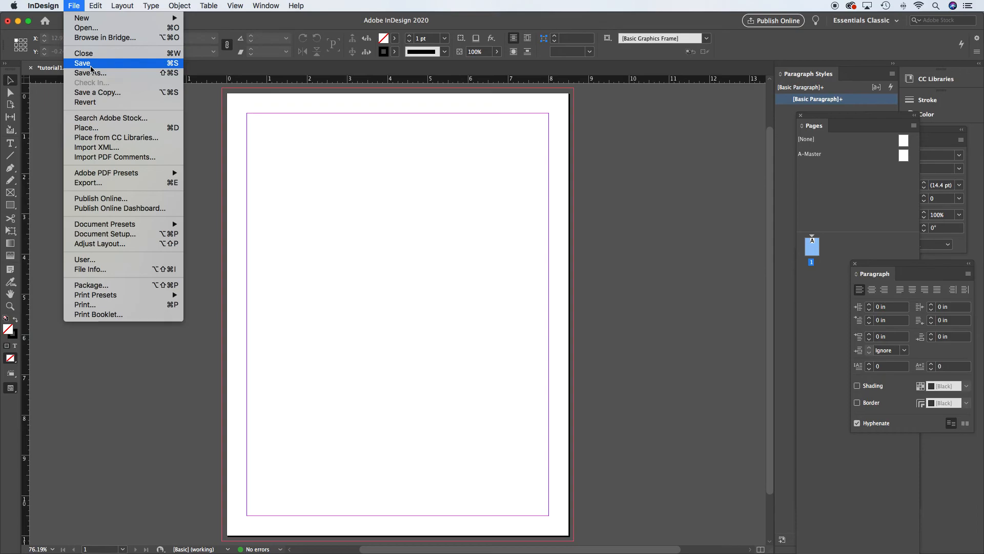
{"action": "left_click", "coordinate": [75, 4]}
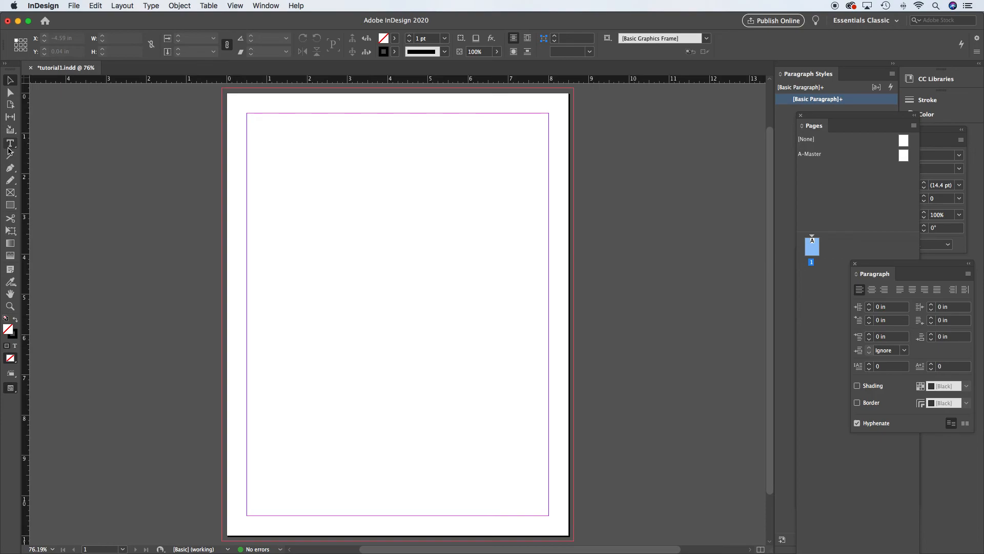
- Draw a rectangle frame about 3.6 in wide and 2.5 in tall in the page's upper half
{"action": "left_click", "coordinate": [11, 81]}
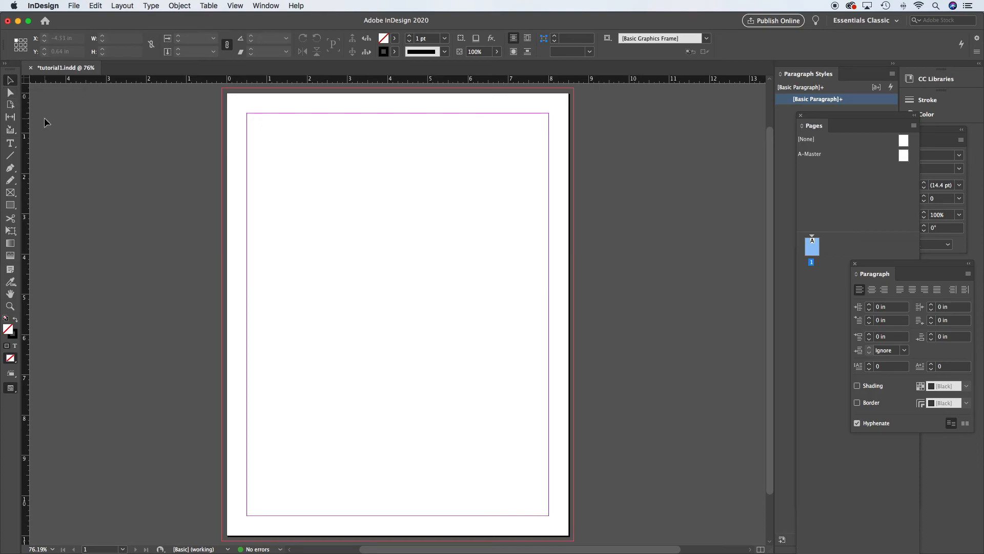
{"action": "left_click", "coordinate": [10, 204]}
{"action": "left_click_drag", "start_coordinate": [322, 196], "coordinate": [467, 297]}
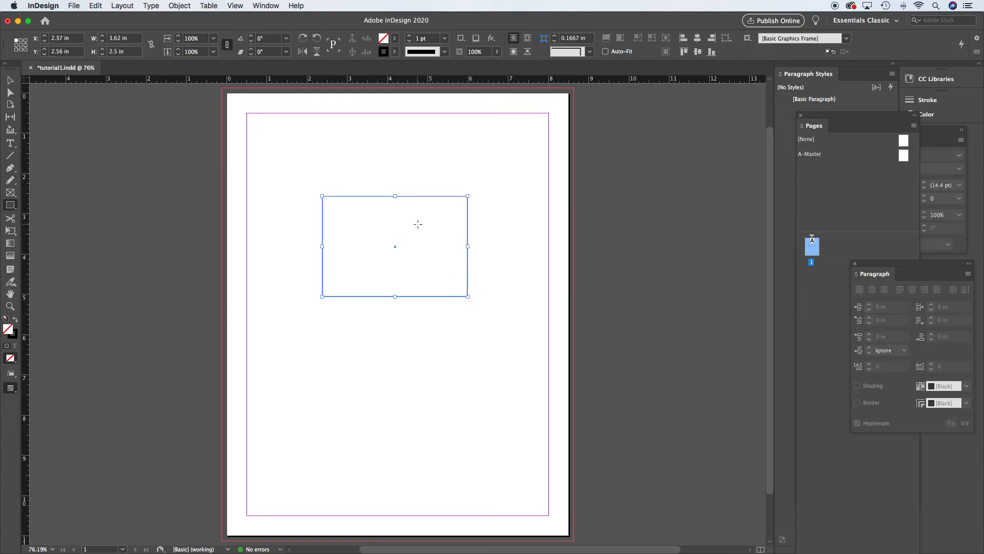
- Select and deselect the rectangle frame several times with the Selection tool, then remove it from the page
{"action": "left_click", "coordinate": [10, 80]}
{"action": "left_click", "coordinate": [164, 183]}
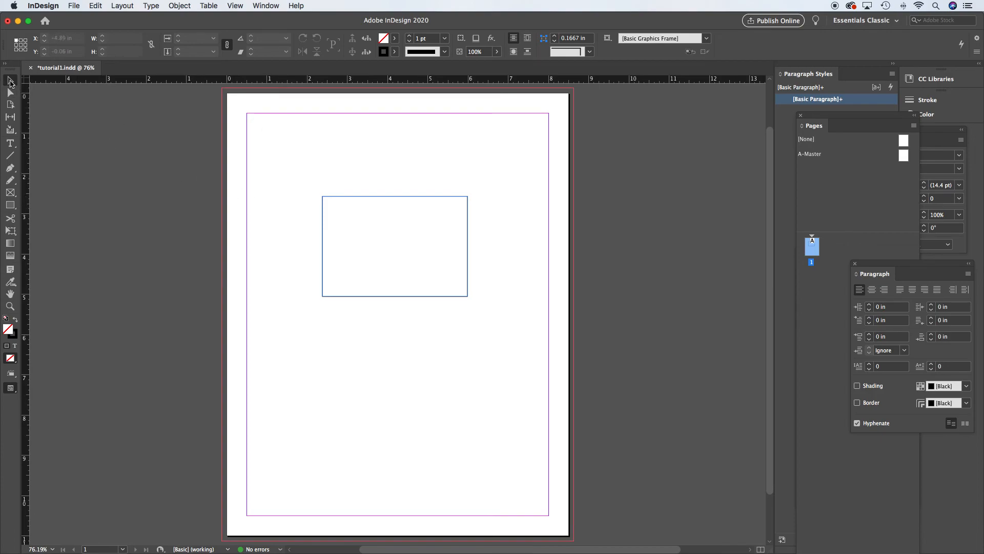
{"action": "left_click", "coordinate": [334, 196]}
{"action": "left_click_drag", "start_coordinate": [294, 177], "coordinate": [560, 340]}
{"action": "left_click_drag", "start_coordinate": [275, 149], "coordinate": [586, 360]}
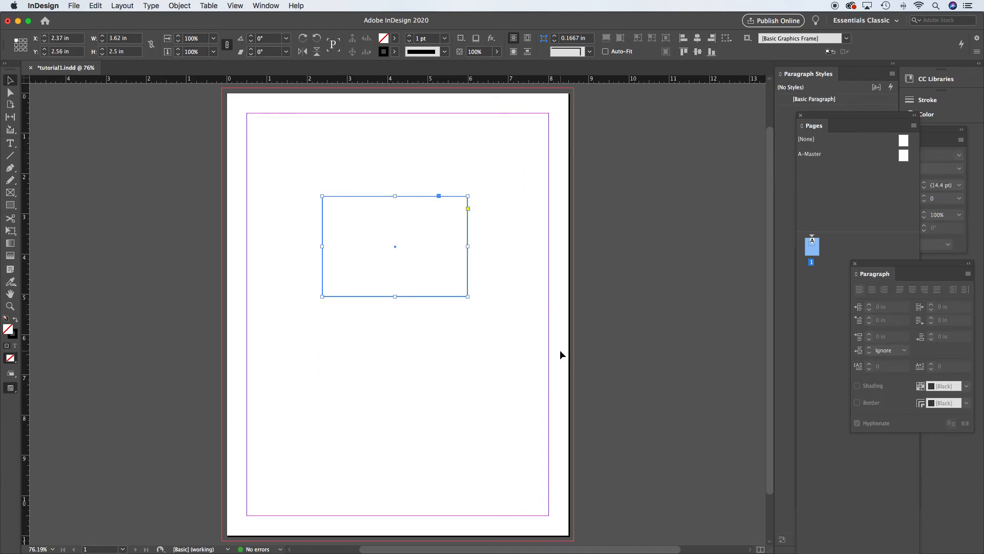
{"action": "left_click", "coordinate": [177, 175]}
{"action": "left_click", "coordinate": [355, 197]}
{"action": "left_click", "coordinate": [356, 173]}
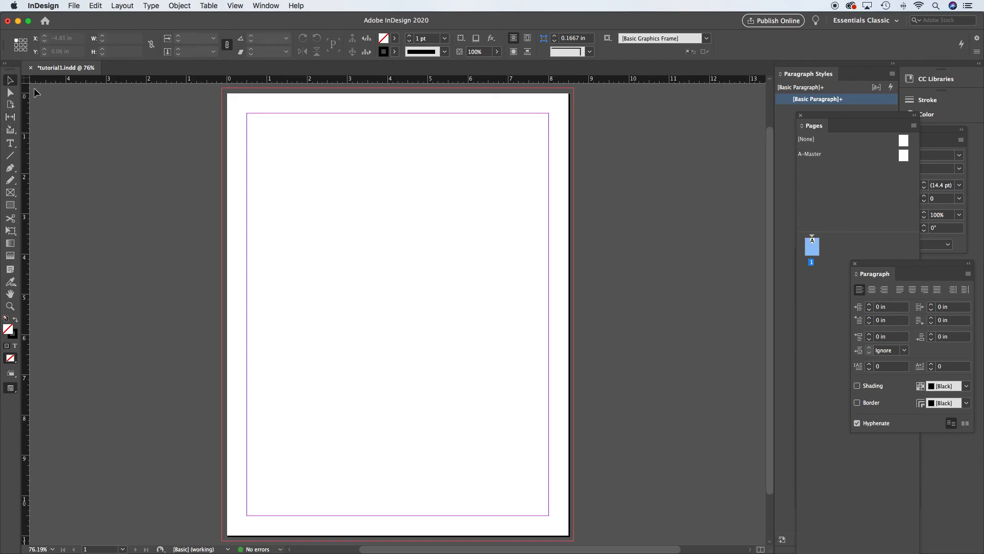
- Scroll the page up, down and sideways to explore navigating the document
{"action": "left_click", "coordinate": [11, 81]}
{"action": "scroll", "coordinate": [747, 250], "scroll_direction": "down", "scroll_amount": 1}
{"action": "scroll", "coordinate": [746, 252], "scroll_direction": "up", "scroll_amount": 3}
{"action": "scroll", "coordinate": [745, 251], "scroll_direction": "down", "scroll_amount": 3}
{"action": "scroll", "coordinate": [746, 251], "scroll_direction": "up", "scroll_amount": 3}
{"action": "scroll", "coordinate": [745, 246], "scroll_direction": "down", "scroll_amount": 2}
{"action": "scroll", "coordinate": [746, 246], "scroll_direction": "right", "scroll_amount": 3}
{"action": "scroll", "coordinate": [743, 247], "scroll_direction": "left", "scroll_amount": 4}
{"action": "scroll", "coordinate": [743, 247], "scroll_direction": "down", "scroll_amount": 1}
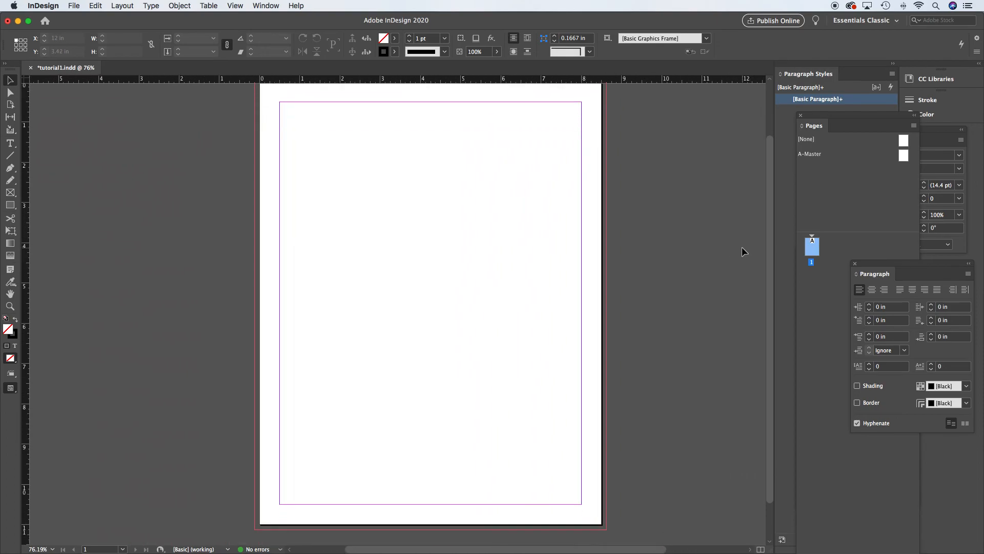
{"action": "scroll", "coordinate": [742, 247], "scroll_direction": "up", "scroll_amount": 1}
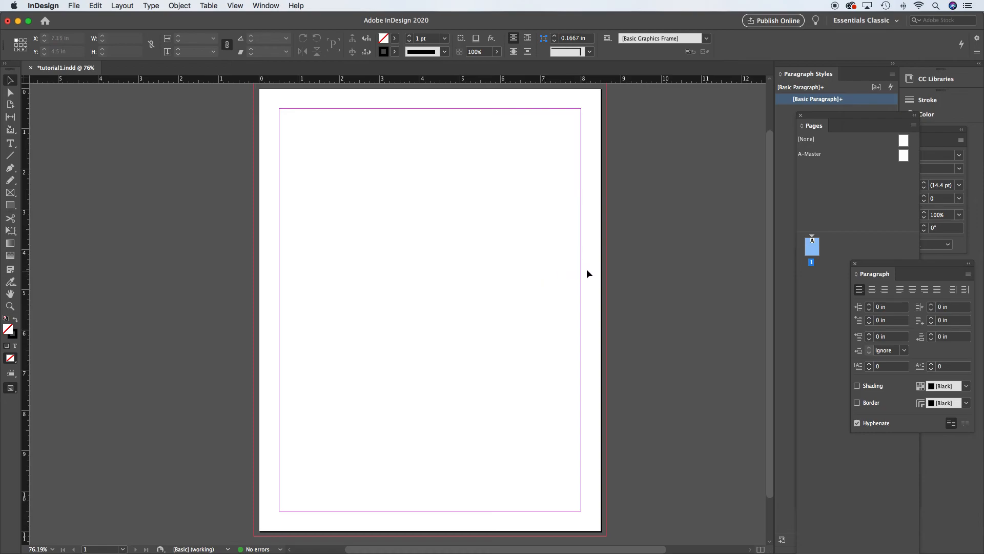
{"action": "scroll", "coordinate": [771, 203], "scroll_direction": "down", "scroll_amount": 3}
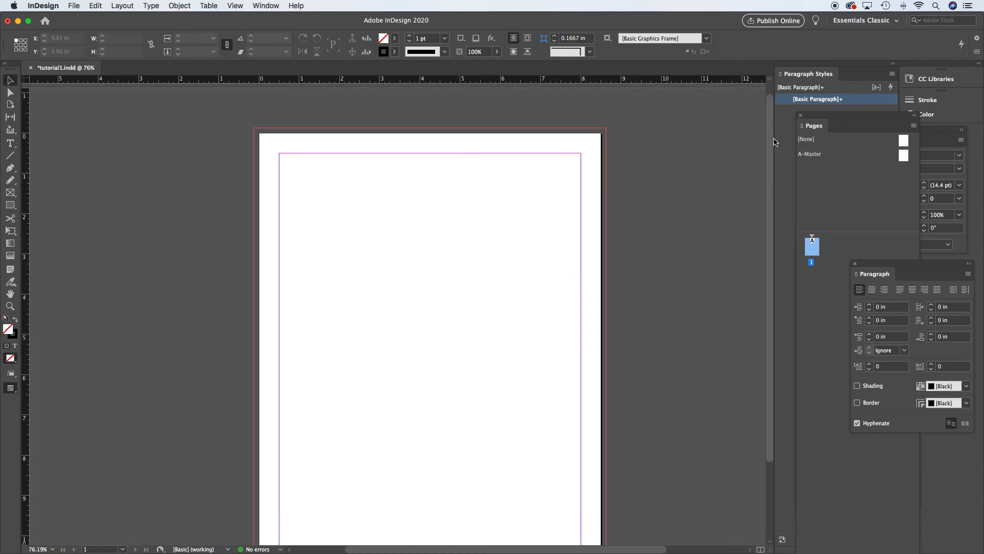
{"action": "scroll", "coordinate": [593, 462], "scroll_direction": "up", "scroll_amount": 1}
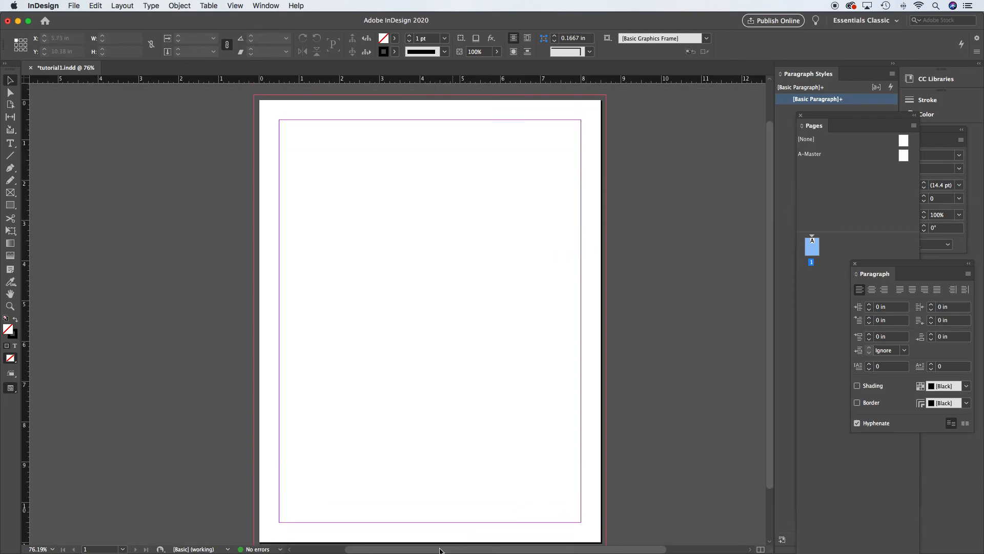
{"action": "left_click_drag", "start_coordinate": [438, 550], "coordinate": [472, 551]}
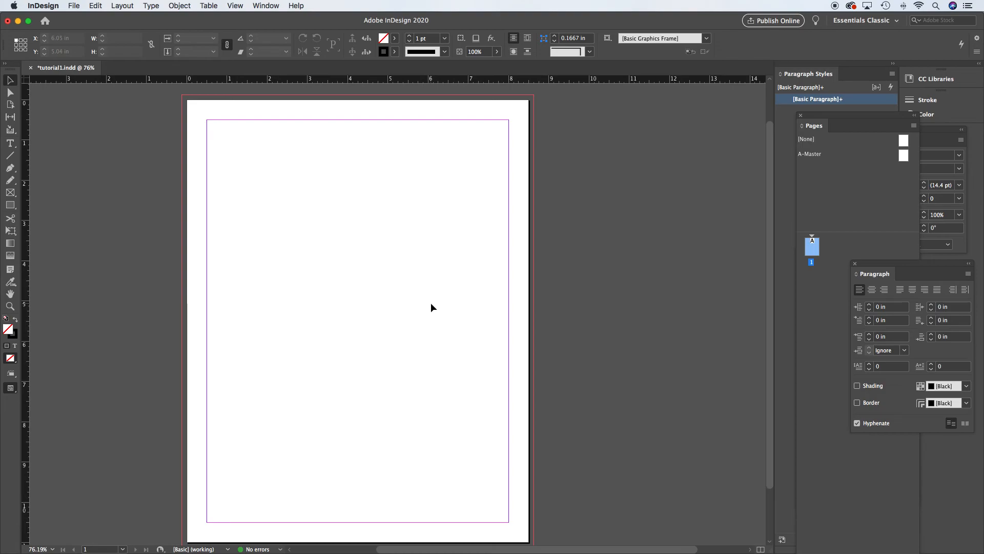
- Pan the page with the Hand tool, zoom into a region, then fit the page in the window
{"action": "key", "text": "space"}
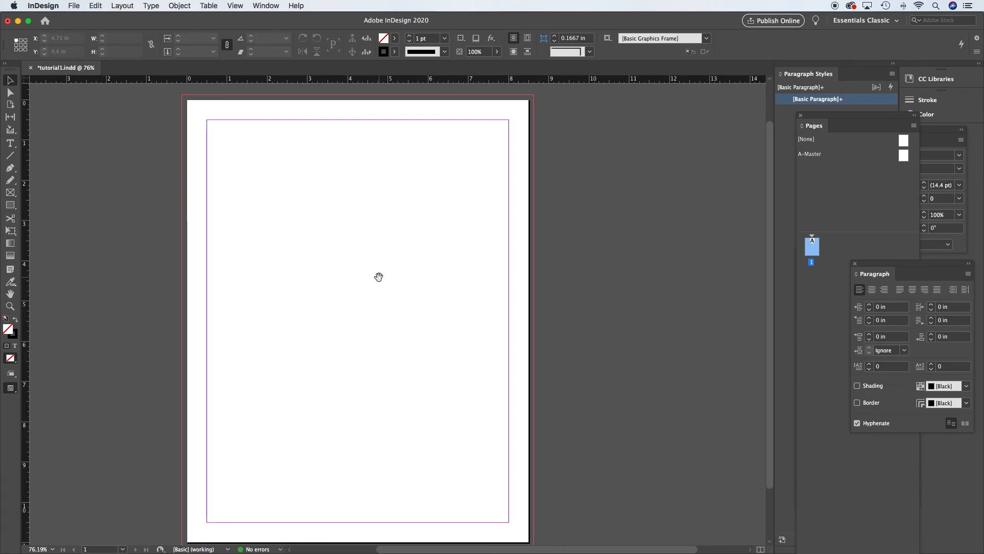
{"action": "key", "text": "space"}
{"action": "left_click_drag", "start_coordinate": [279, 290], "coordinate": [343, 284]}
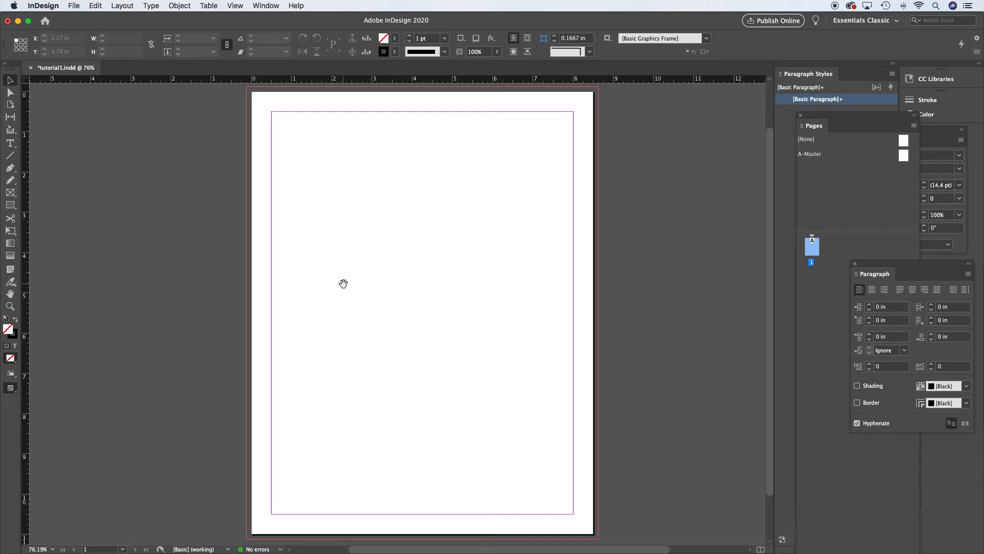
{"action": "key", "text": "z"}
{"action": "left_click_drag", "start_coordinate": [242, 145], "coordinate": [391, 260]}
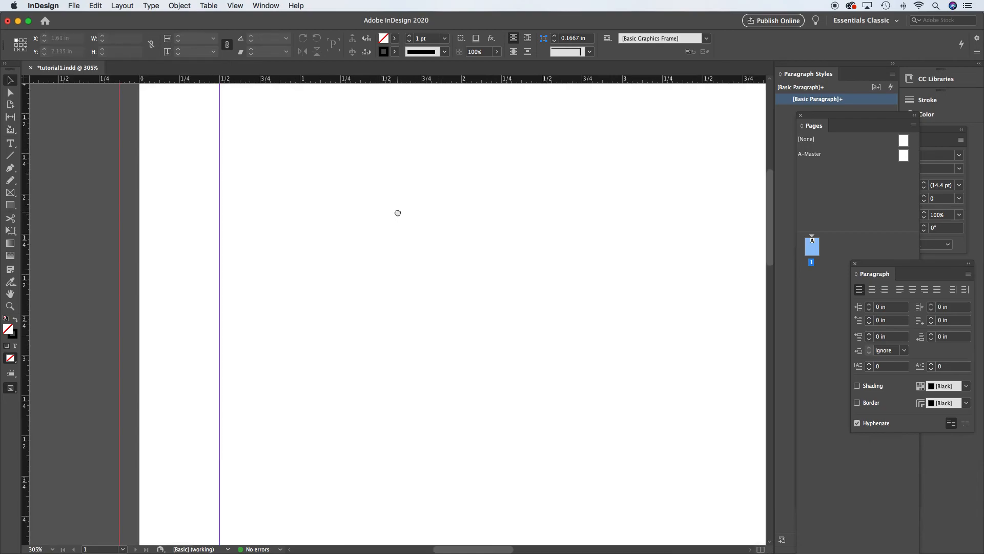
{"action": "scroll", "coordinate": [516, 323], "scroll_direction": "right", "scroll_amount": 5}
{"action": "scroll", "coordinate": [316, 257], "scroll_direction": "down", "scroll_amount": 3}
{"action": "left_click_drag", "start_coordinate": [439, 303], "coordinate": [468, 411]}
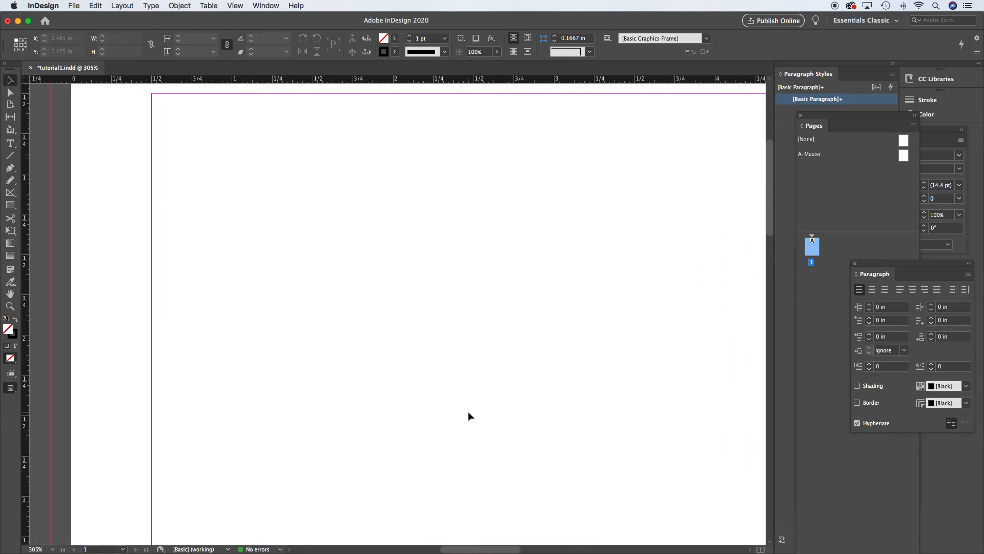
{"action": "key", "text": "super+0"}
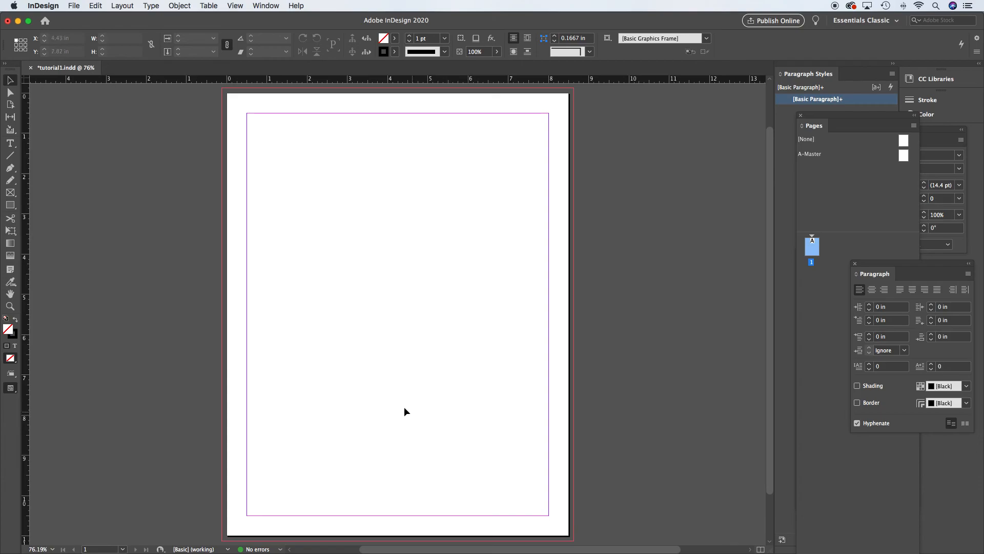
- Move around the page with the scroll bars and the Hand tool, then fit the page in the window again
{"action": "mouse_move", "coordinate": [415, 301]}
{"action": "left_mouse_down"}
{"action": "mouse_move", "coordinate": [481, 353]}
{"action": "mouse_move", "coordinate": [432, 282]}
{"action": "mouse_move", "coordinate": [403, 311]}
{"action": "left_mouse_up"}
{"action": "left_click_drag", "start_coordinate": [770, 255], "coordinate": [772, 288]}
{"action": "left_click_drag", "start_coordinate": [514, 549], "coordinate": [558, 549]}
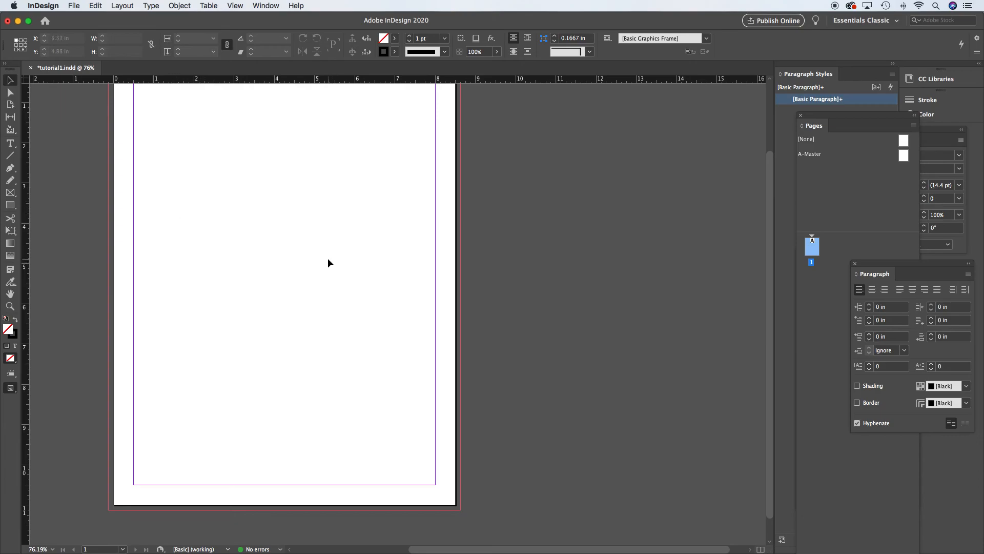
{"action": "left_click_drag", "start_coordinate": [285, 240], "coordinate": [457, 261]}
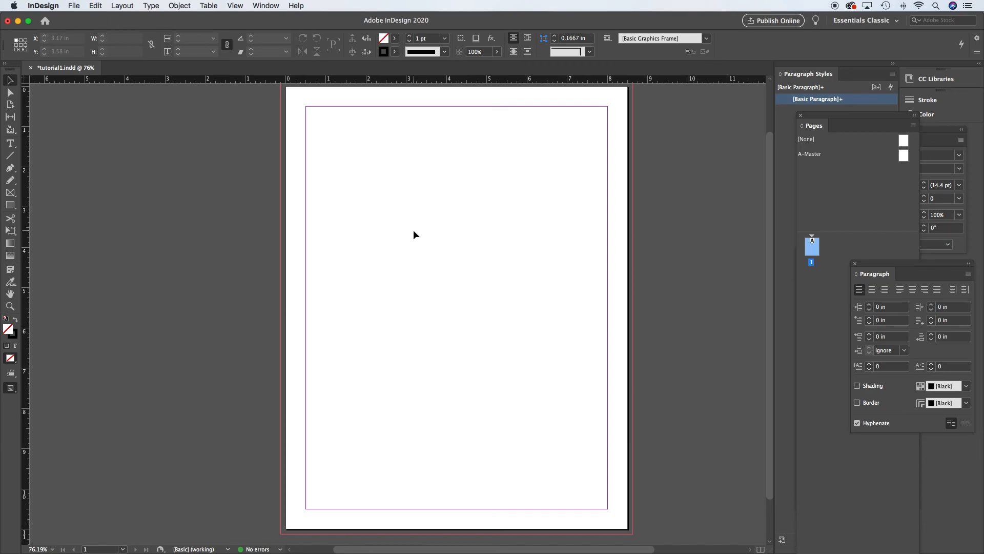
{"action": "left_click_drag", "start_coordinate": [400, 215], "coordinate": [562, 238]}
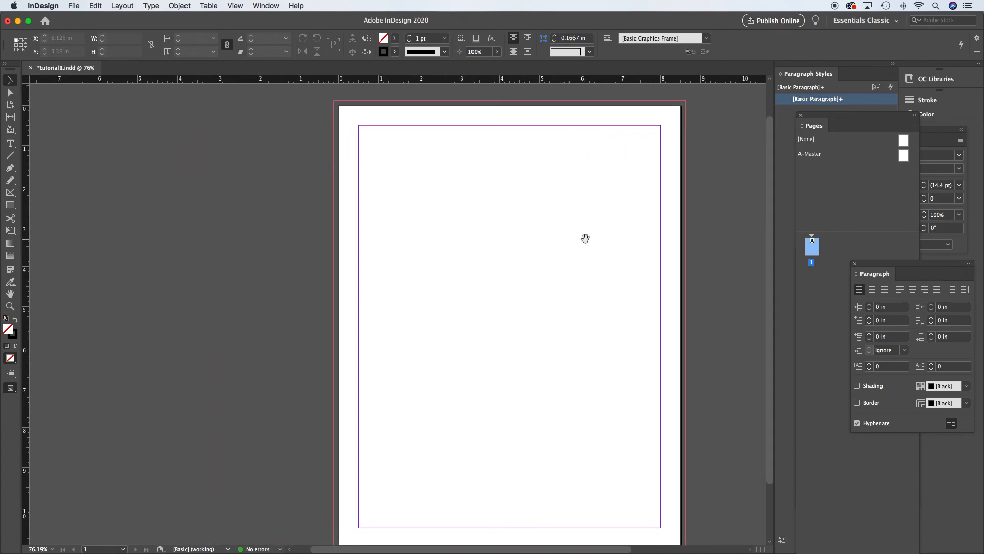
{"action": "left_click_drag", "start_coordinate": [585, 240], "coordinate": [528, 235]}
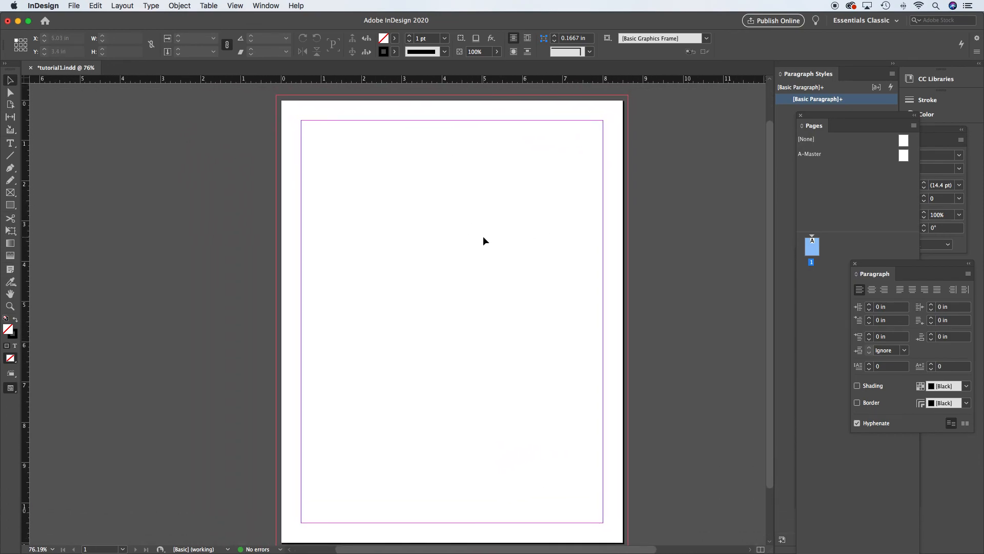
{"action": "left_click_drag", "start_coordinate": [482, 233], "coordinate": [453, 226]}
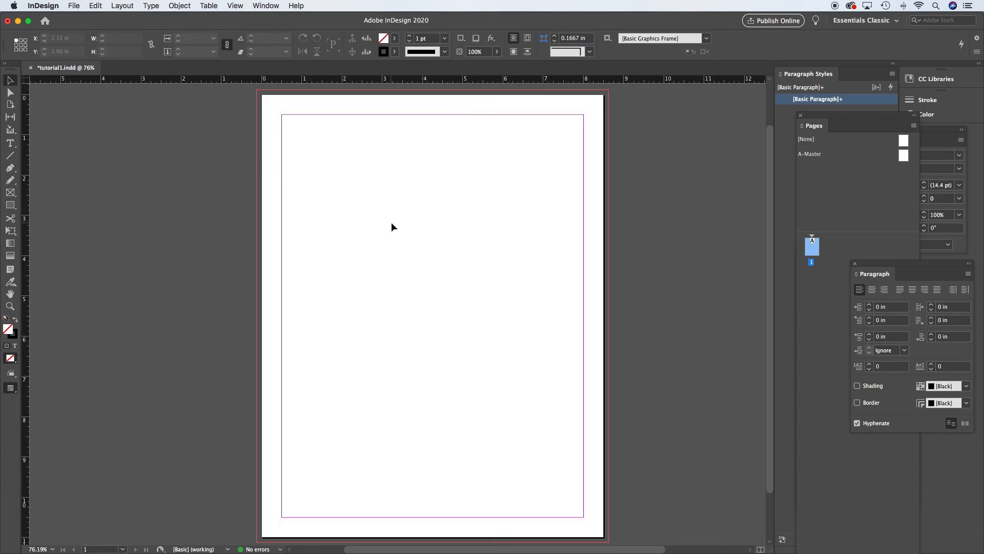
{"action": "left_click_drag", "start_coordinate": [426, 269], "coordinate": [507, 294]}
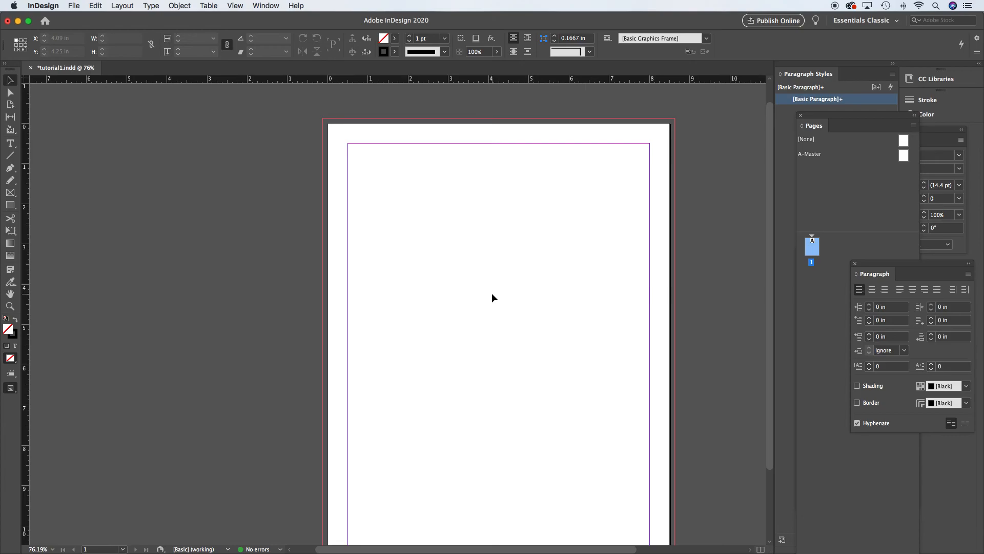
{"action": "key", "text": "super+0"}
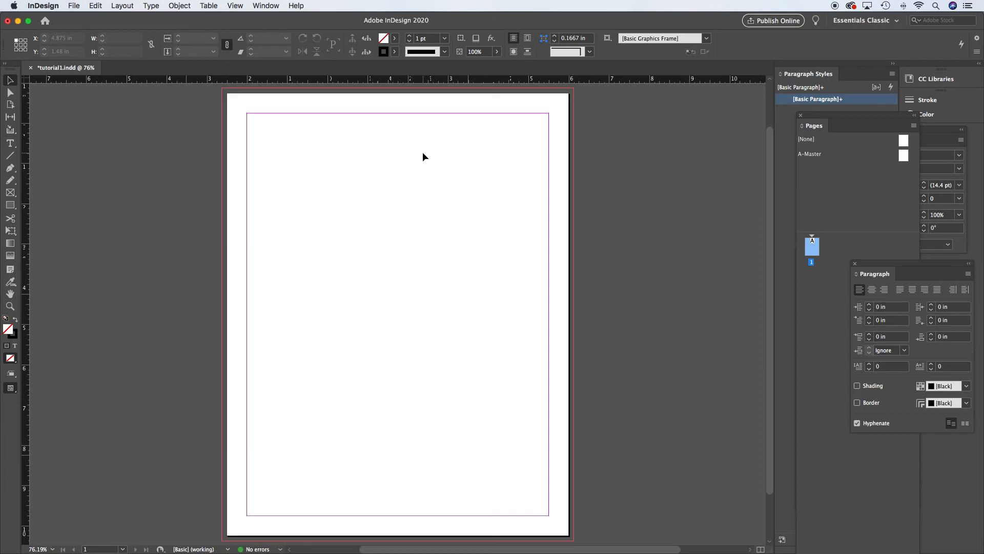
- Zoom into the page's upper-left area and pan the view with the Hand tool
{"action": "key", "text": "z"}
{"action": "left_click_drag", "start_coordinate": [177, 136], "coordinate": [539, 411]}
{"action": "key", "text": "space"}
{"action": "left_click_drag", "start_coordinate": [371, 249], "coordinate": [427, 183]}
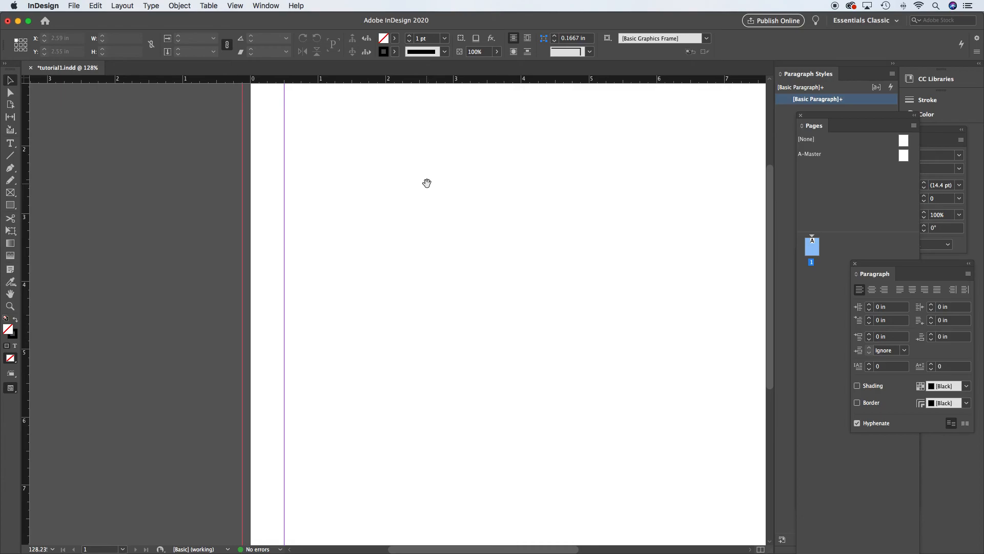
- Fit the page in the window and review the zoom commands and the available workspace options
{"action": "key", "text": "super+0"}
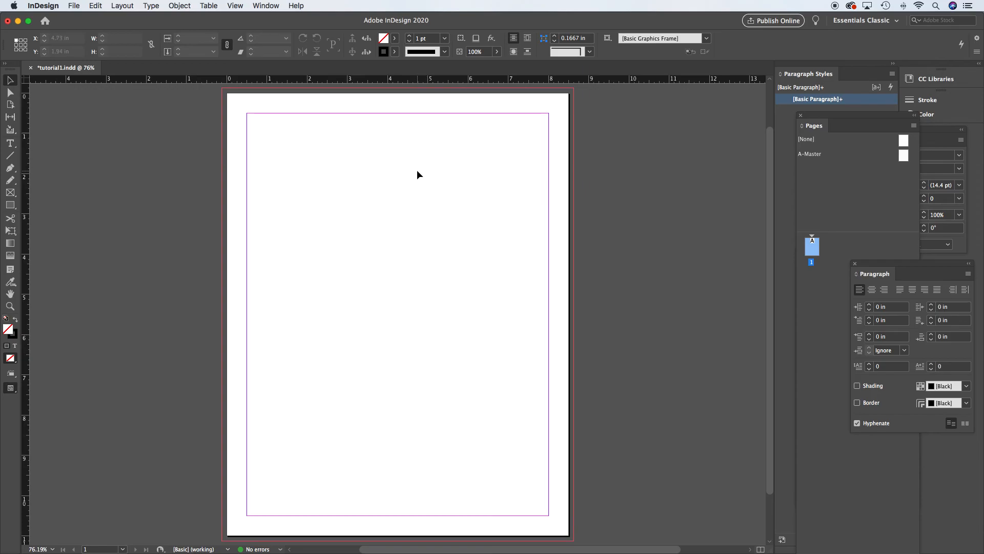
{"action": "left_click", "coordinate": [234, 5]}
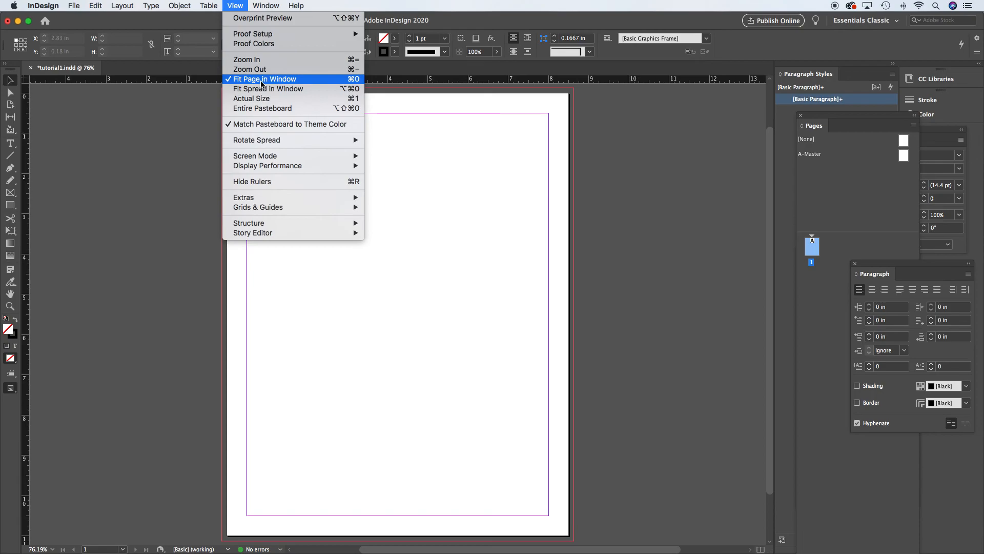
{"action": "left_click", "coordinate": [238, 4]}
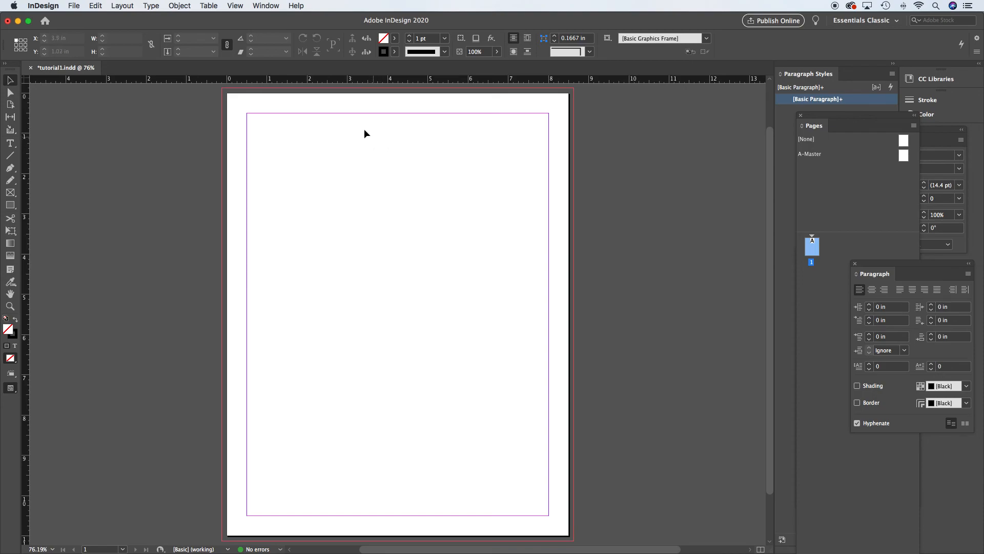
{"action": "left_click", "coordinate": [897, 21]}
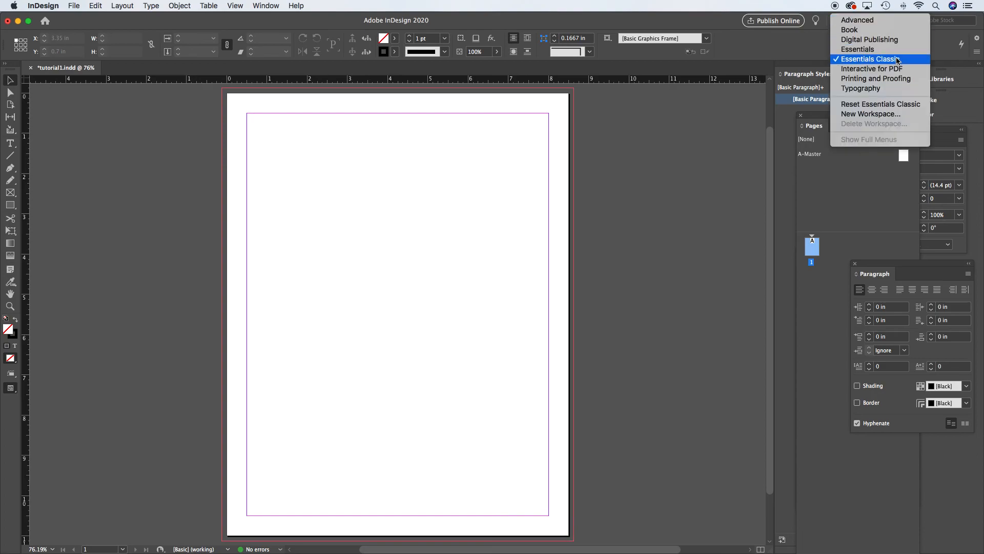
{"action": "left_click", "coordinate": [700, 125]}
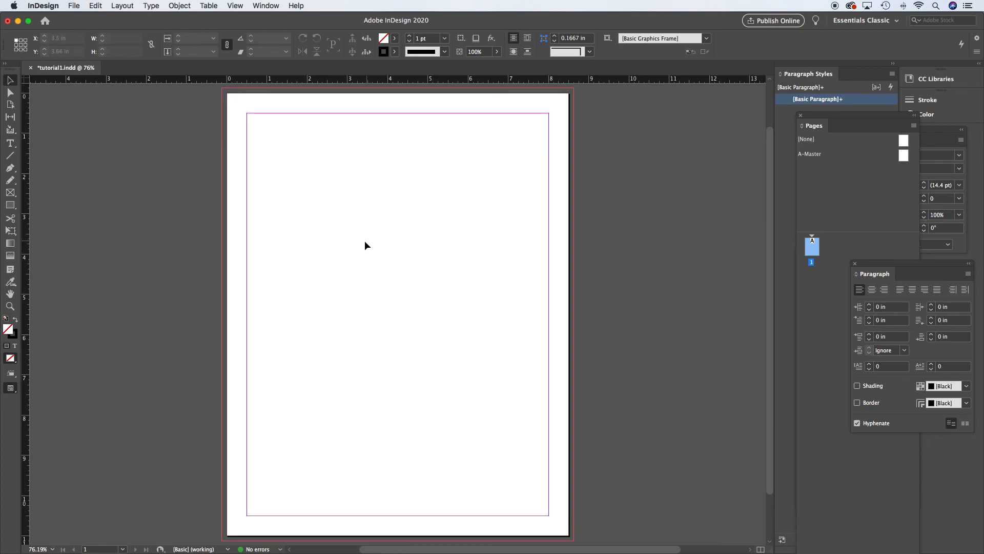
- Zoom in closely on a small area with the Zoom tool, then fit the page in the window
{"action": "left_click_drag", "start_coordinate": [323, 235], "coordinate": [331, 204]}
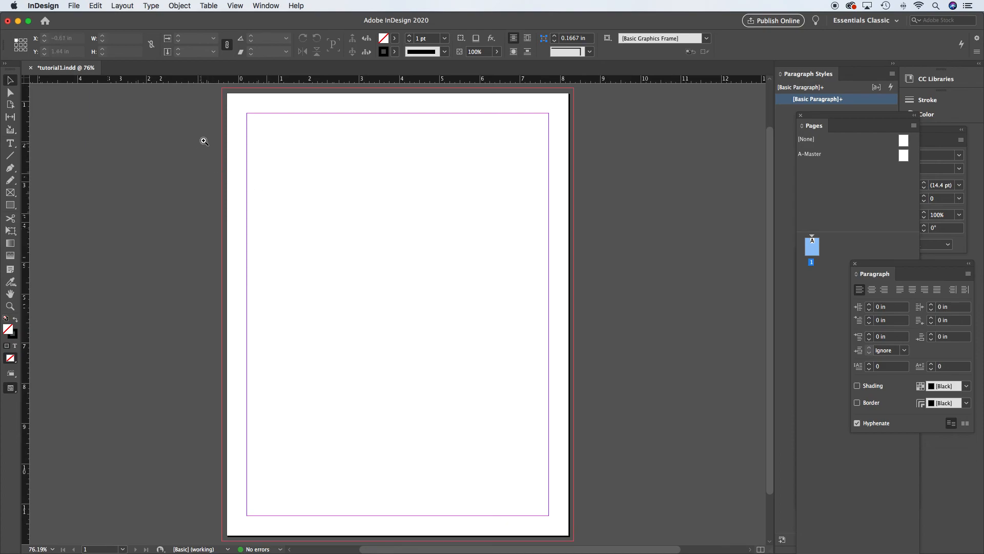
{"action": "left_click_drag", "start_coordinate": [206, 130], "coordinate": [500, 362]}
{"action": "left_click", "coordinate": [382, 247]}
{"action": "left_click_drag", "start_coordinate": [300, 220], "coordinate": [271, 190]}
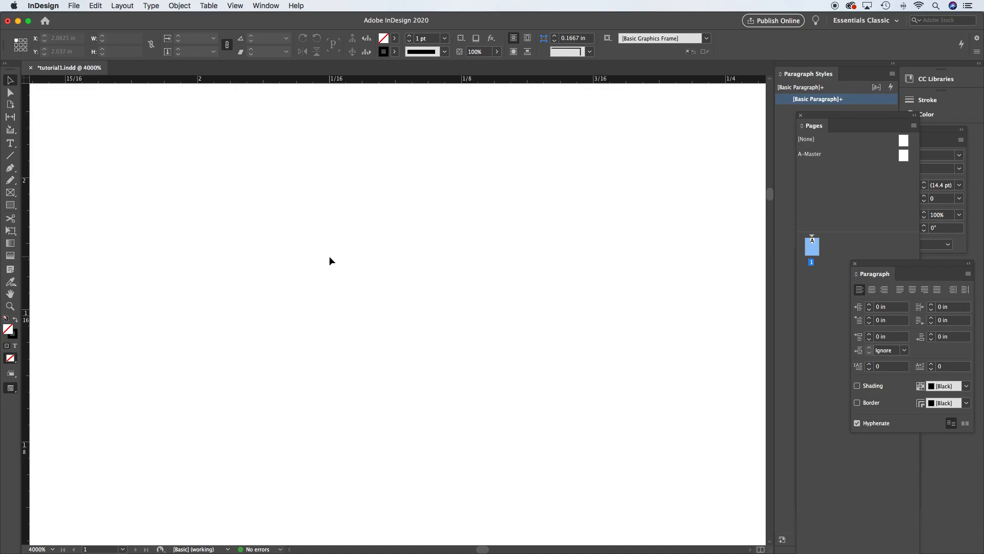
{"action": "key", "text": "super+0"}
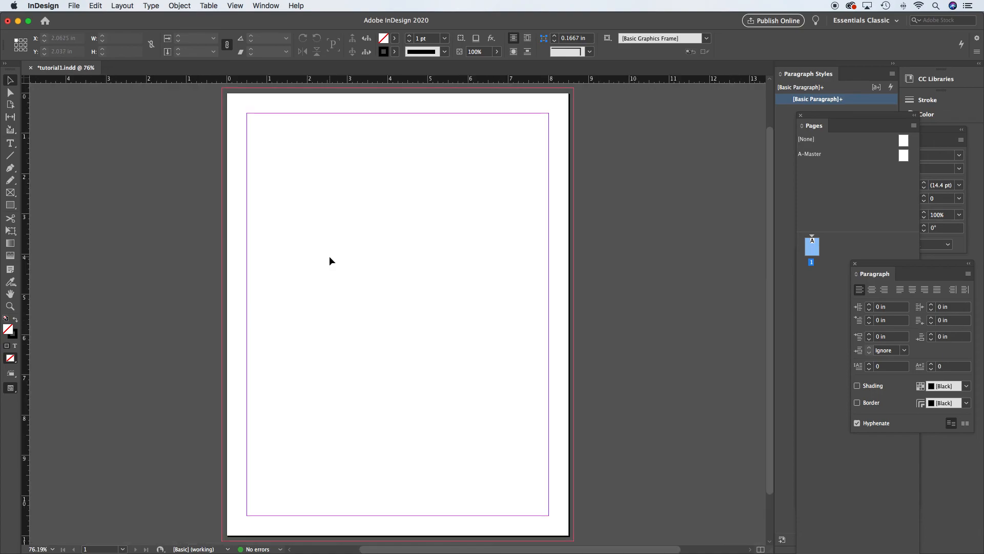
- Zoom out with the Zoom tool to 25%, then fit the page in the window again
{"action": "left_click", "coordinate": [255, 265], "text": "alt+super"}
{"action": "left_click", "coordinate": [397, 295], "text": "alt+super"}
{"action": "left_click", "coordinate": [424, 302], "text": "alt+super"}
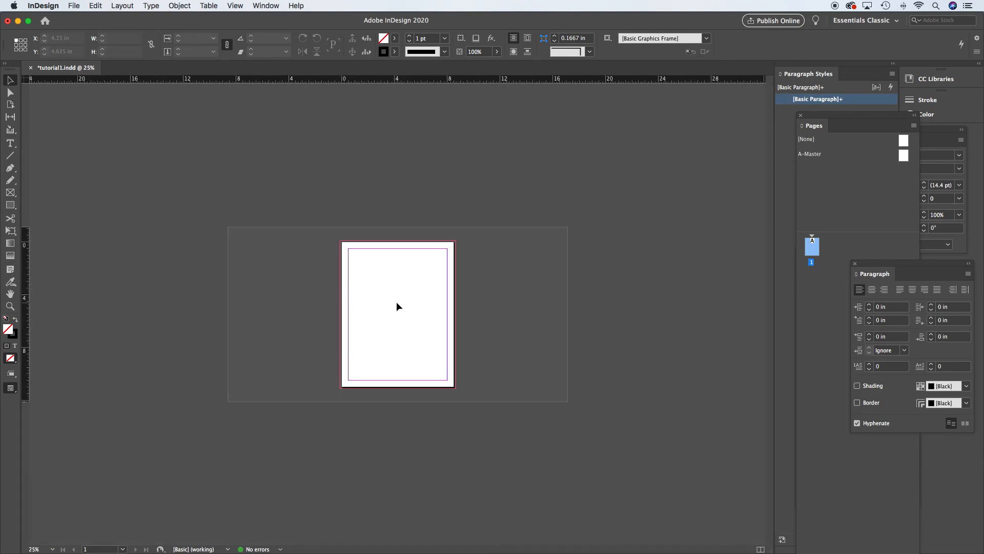
{"action": "key", "text": "super+0"}
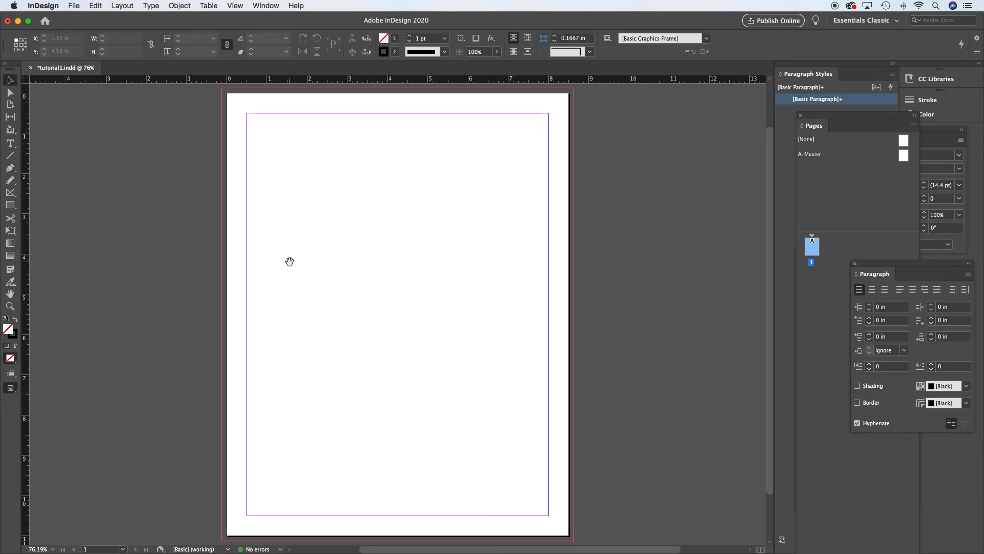
- Marquee-zoom into part of the page, zoom back out step by step to 50%, and fit the page
{"action": "scroll", "coordinate": [268, 242], "scroll_direction": "up", "scroll_amount": 1}
{"action": "left_click_drag", "start_coordinate": [224, 204], "coordinate": [497, 405]}
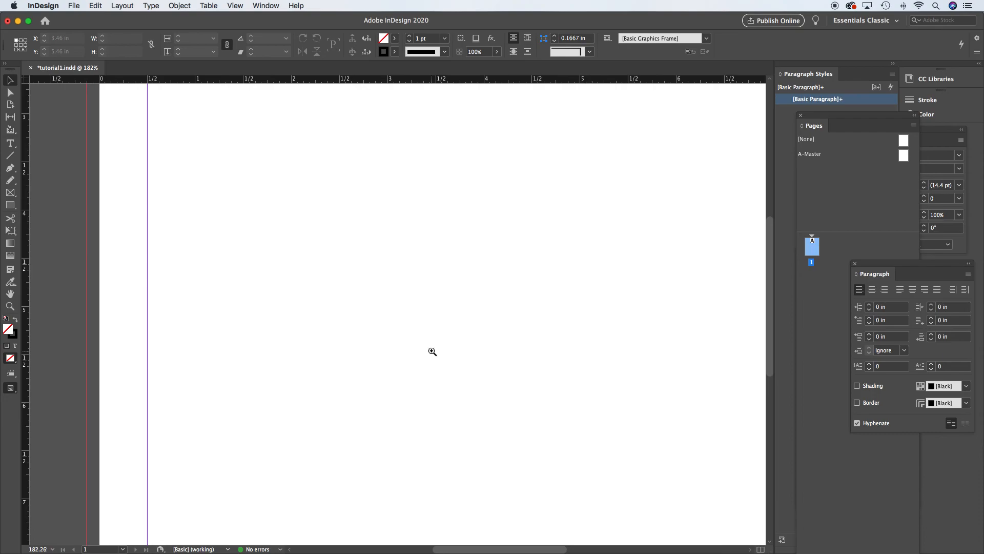
{"action": "left_click", "coordinate": [430, 334], "text": "alt"}
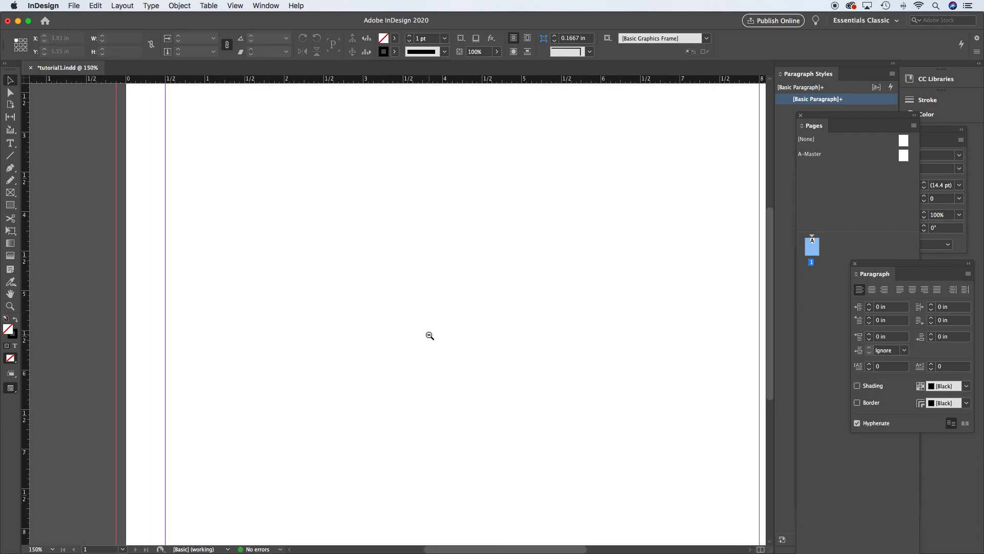
{"action": "left_click", "coordinate": [430, 335], "text": "alt"}
{"action": "left_click", "coordinate": [431, 335], "text": "alt"}
{"action": "left_click", "coordinate": [431, 336], "text": "alt"}
{"action": "left_click", "coordinate": [430, 334], "text": "alt"}
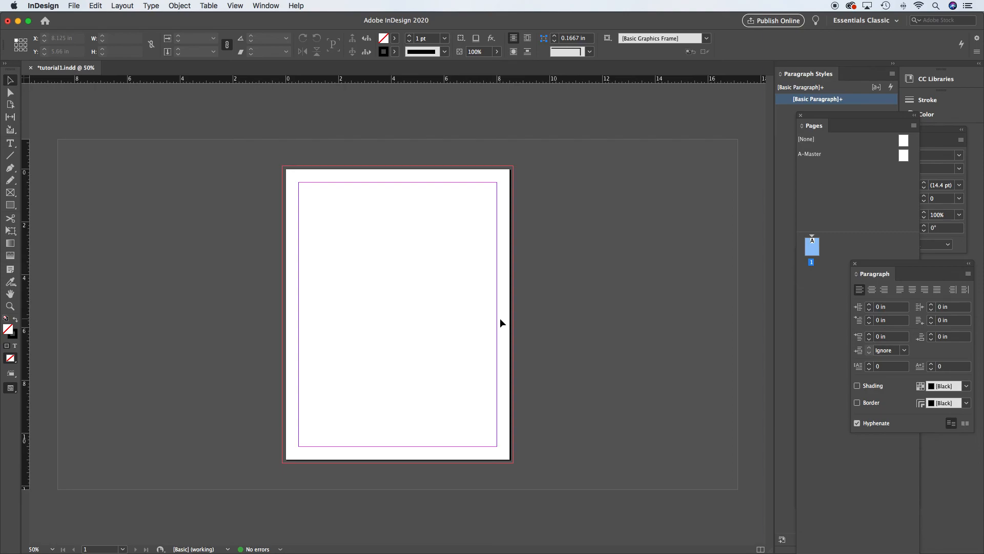
{"action": "key", "text": "super+0"}
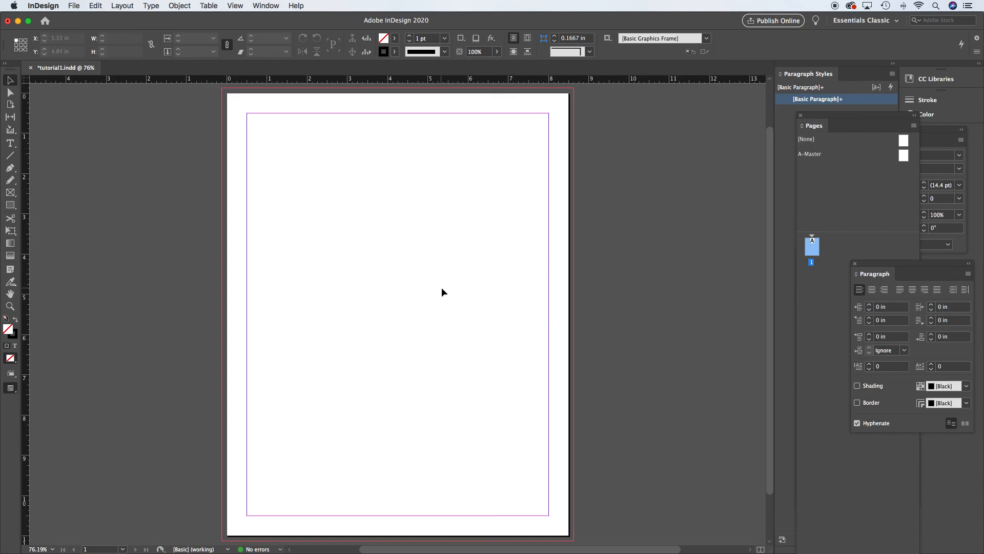
- Zoom in on the page's right side to 300% with the Zoom tool, then fit the page in the window
{"action": "key", "text": "z"}
{"action": "left_click", "coordinate": [430, 287]}
{"action": "left_click", "coordinate": [430, 289]}
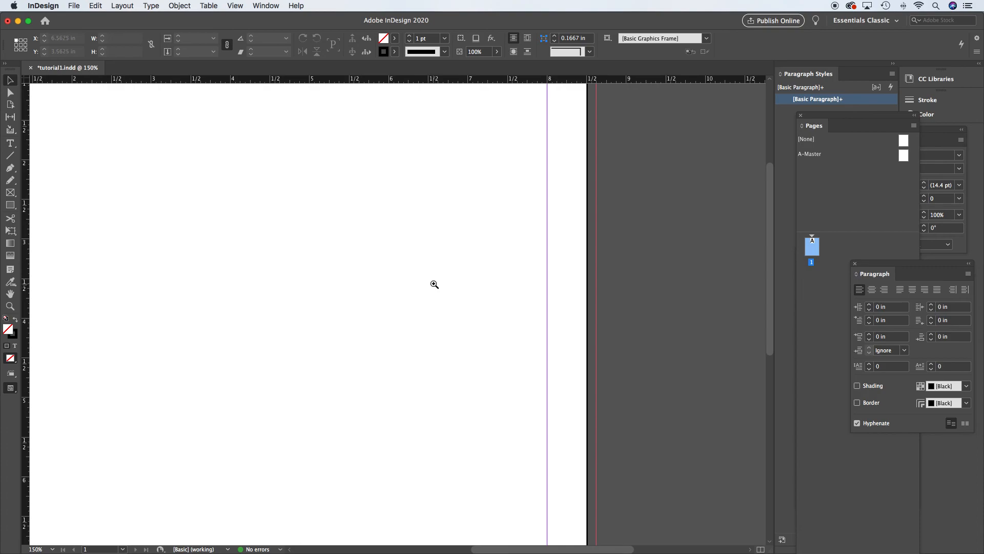
{"action": "left_click", "coordinate": [422, 283]}
{"action": "left_click", "coordinate": [422, 283]}
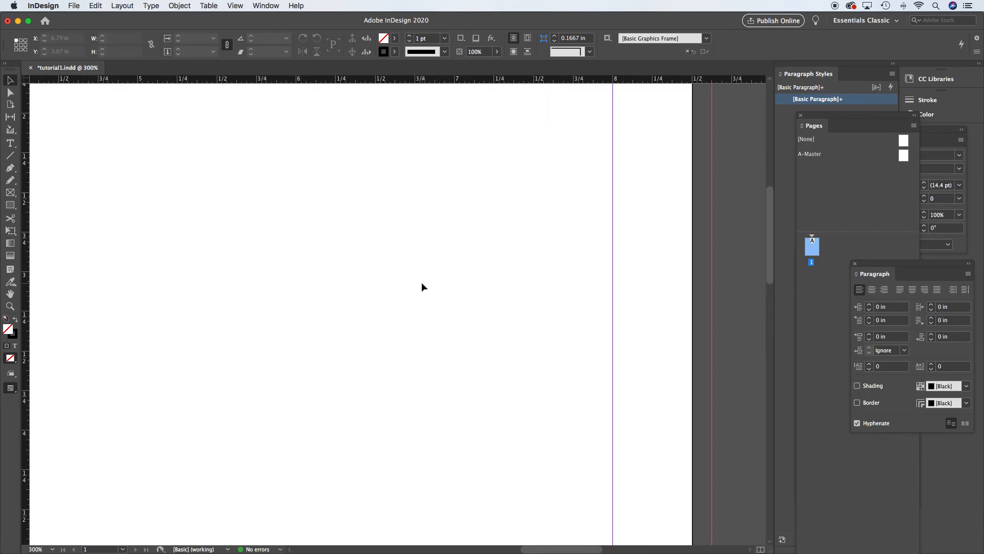
{"action": "key", "text": "super+0"}
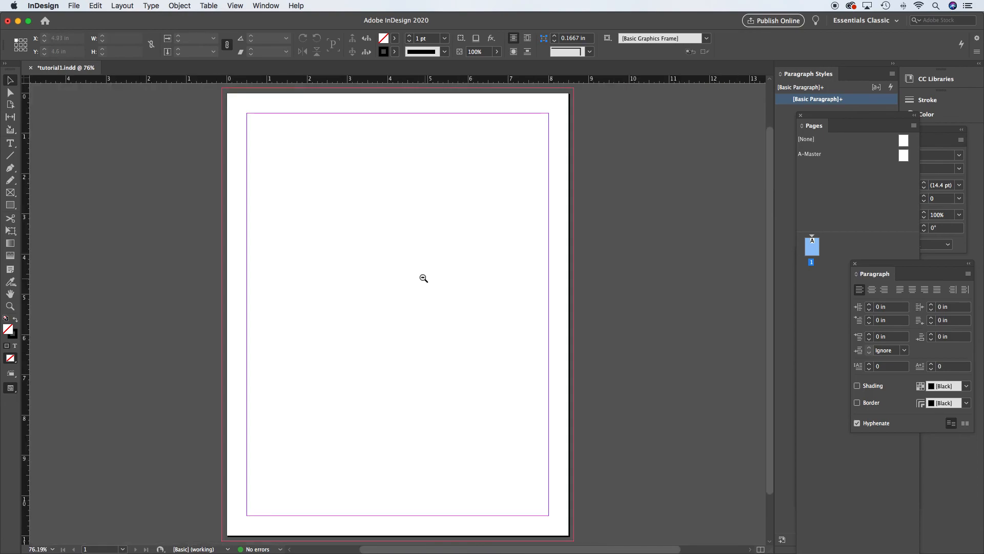
- Zoom out to 50%, then step the zoom in and out with keyboard shortcuts, ending at 75%
{"action": "left_click", "coordinate": [414, 268], "text": "alt"}
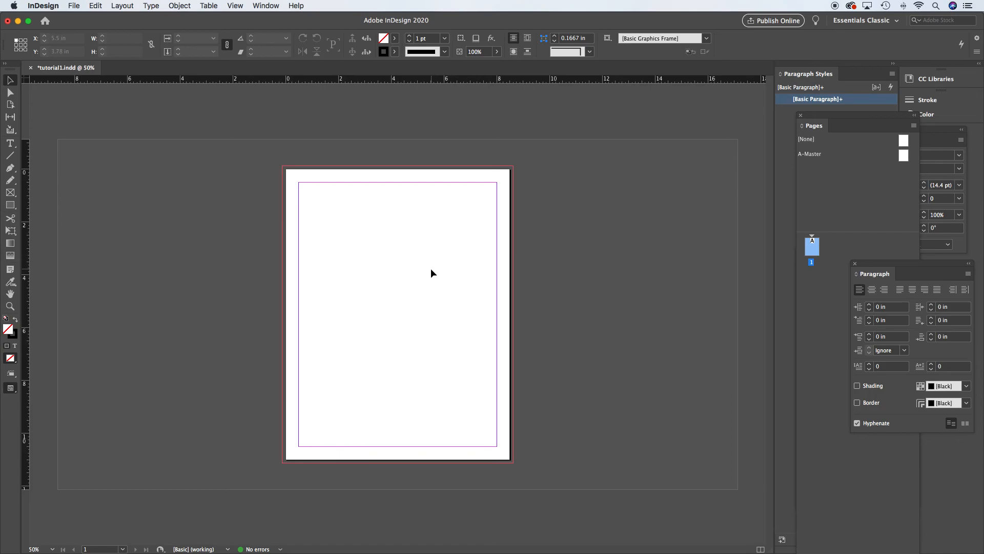
{"action": "key", "text": "super+equal"}
{"action": "key", "text": "super+equal"}
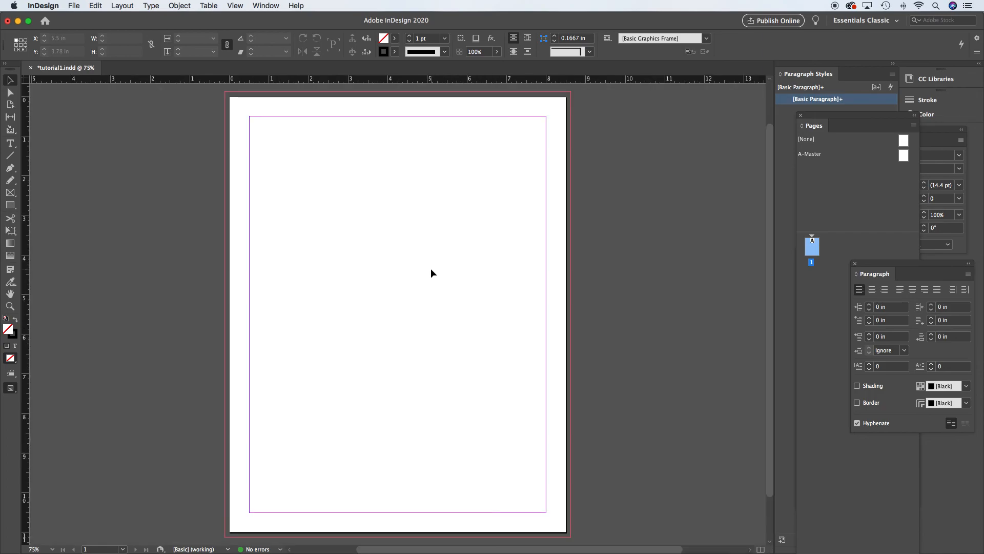
{"action": "key", "text": "super+minus"}
{"action": "key", "text": "super+minus"}
{"action": "key", "text": "super+minus"}
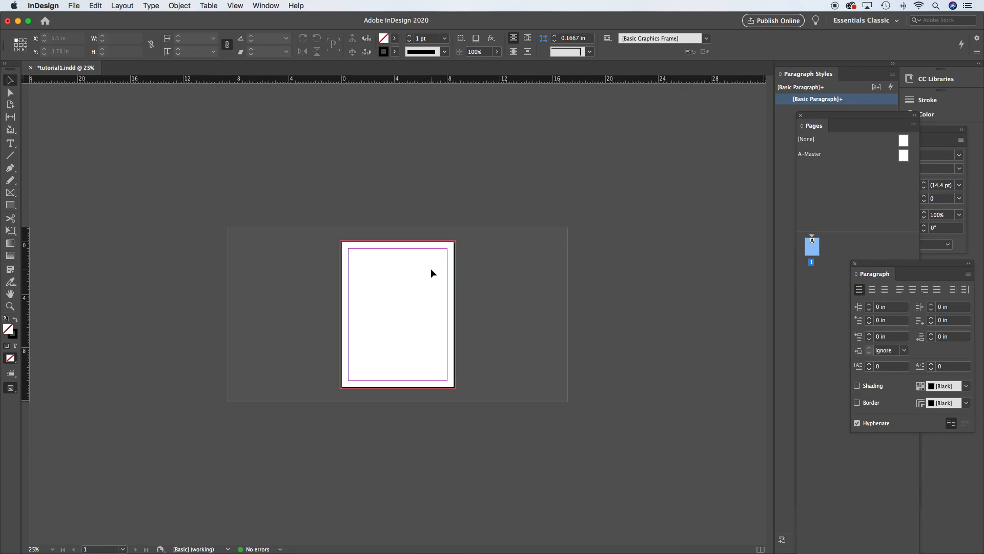
{"action": "key", "text": "super+equal"}
{"action": "key", "text": "super+equal"}
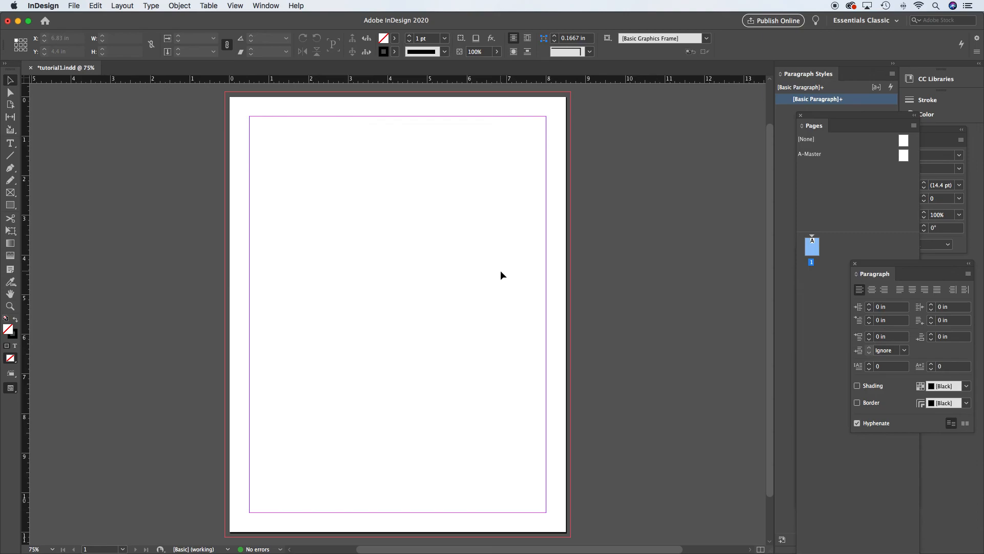
- Draw a small rectangle frame about 0.86 by 0.72 in, zoom in on it, and fit the page again
{"action": "left_click", "coordinate": [10, 205]}
{"action": "left_click_drag", "start_coordinate": [305, 172], "coordinate": [339, 201]}
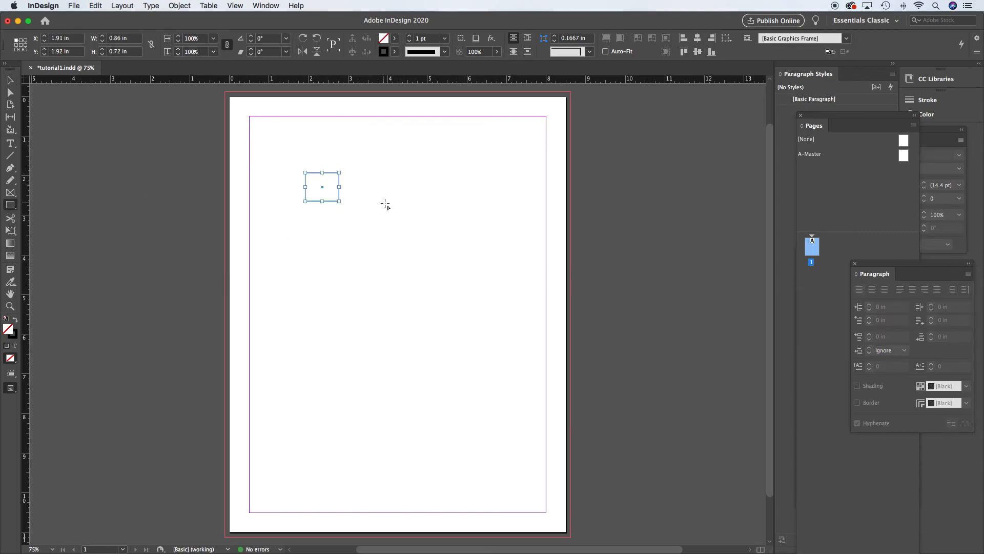
{"action": "key", "text": "v"}
{"action": "key", "text": "super+space"}
{"action": "left_click_drag", "start_coordinate": [281, 156], "coordinate": [396, 234]}
{"action": "left_click_drag", "start_coordinate": [306, 211], "coordinate": [445, 213]}
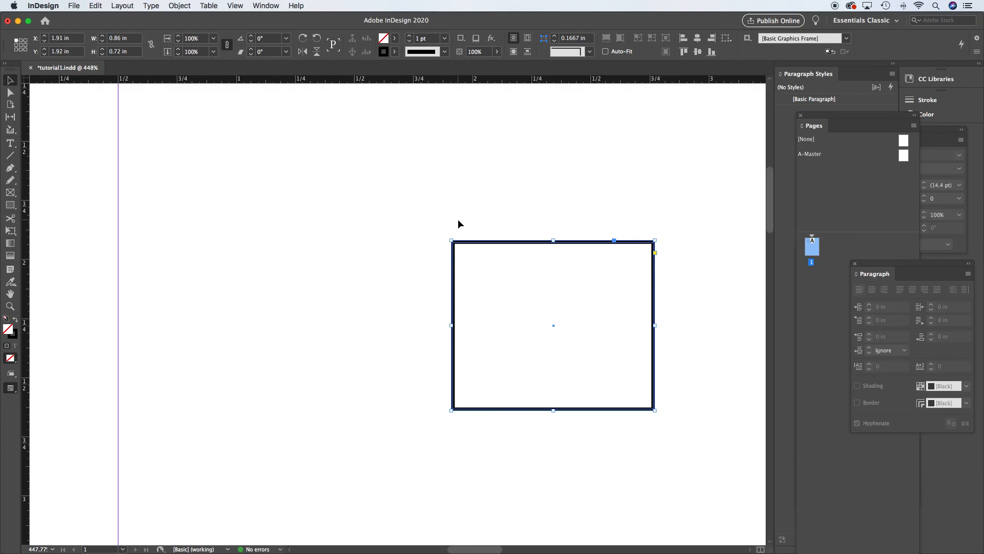
{"action": "key", "text": "super+0"}
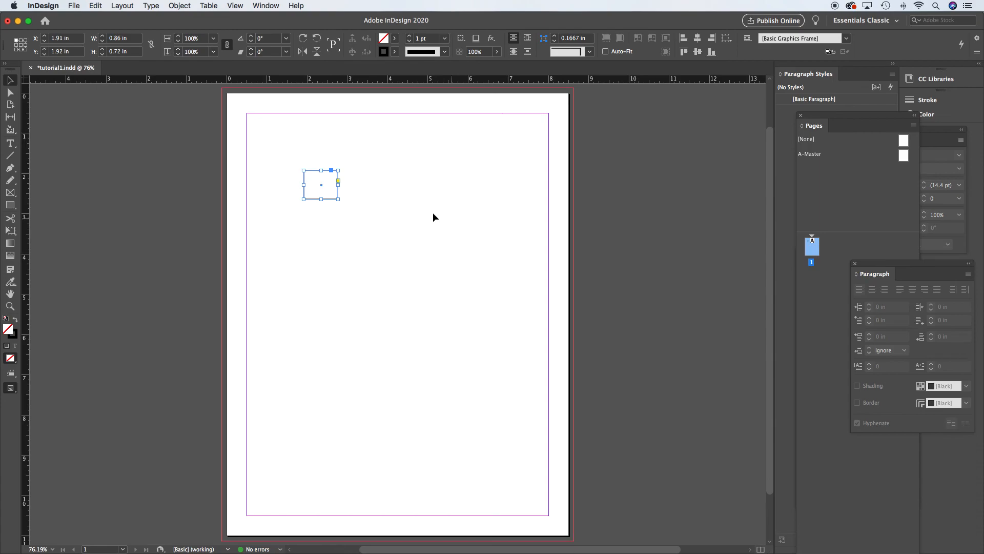
- Select the small rectangle frame and delete it
{"action": "left_click_drag", "start_coordinate": [267, 148], "coordinate": [405, 223]}
{"action": "key", "text": "Delete"}
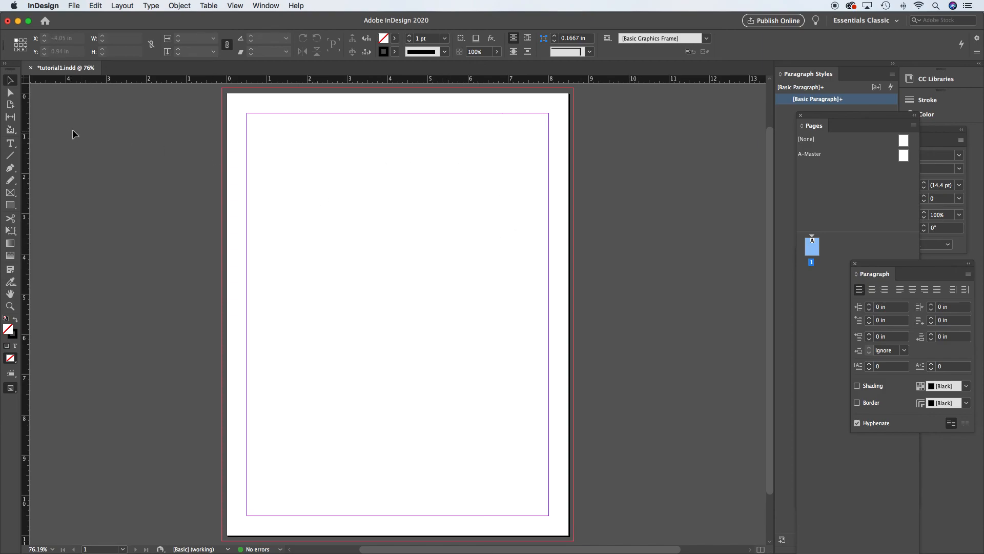
- Draw a rectangle about 2.16 by 1.88 in near the page's upper-left area
{"action": "left_click", "coordinate": [10, 205]}
{"action": "left_click_drag", "start_coordinate": [316, 165], "coordinate": [404, 241]}
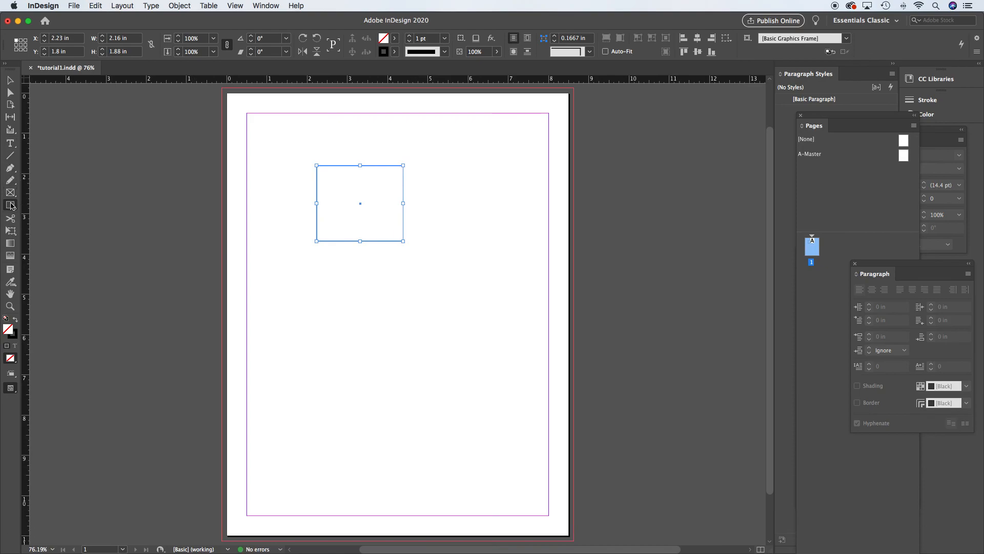
- Switch to the Ellipse tool, draw a circle about 1.38 in across below the rectangle, and deselect it
{"action": "left_click_drag", "start_coordinate": [13, 206], "coordinate": [60, 229]}
{"action": "left_click_drag", "start_coordinate": [398, 325], "coordinate": [453, 380]}
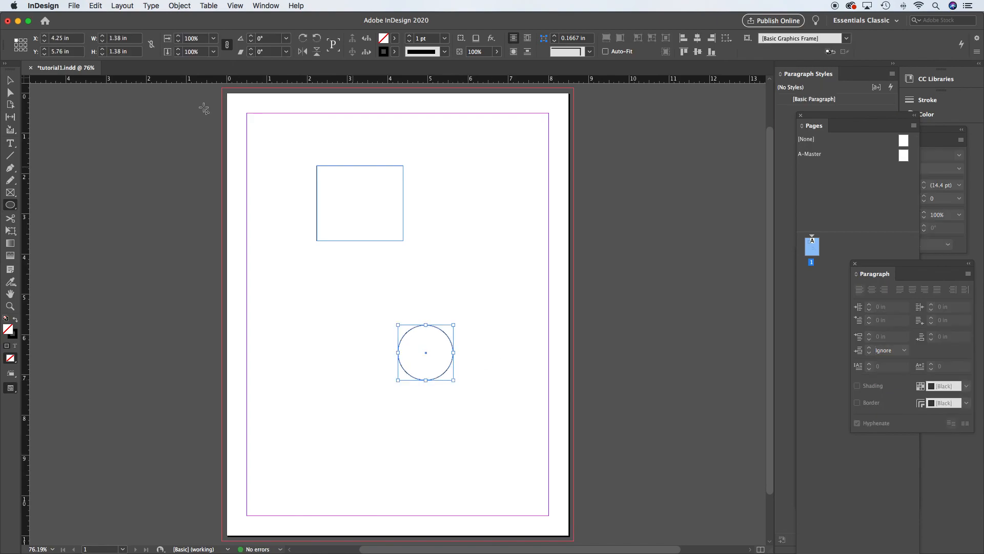
{"action": "left_click", "coordinate": [12, 82]}
{"action": "left_click", "coordinate": [441, 288]}
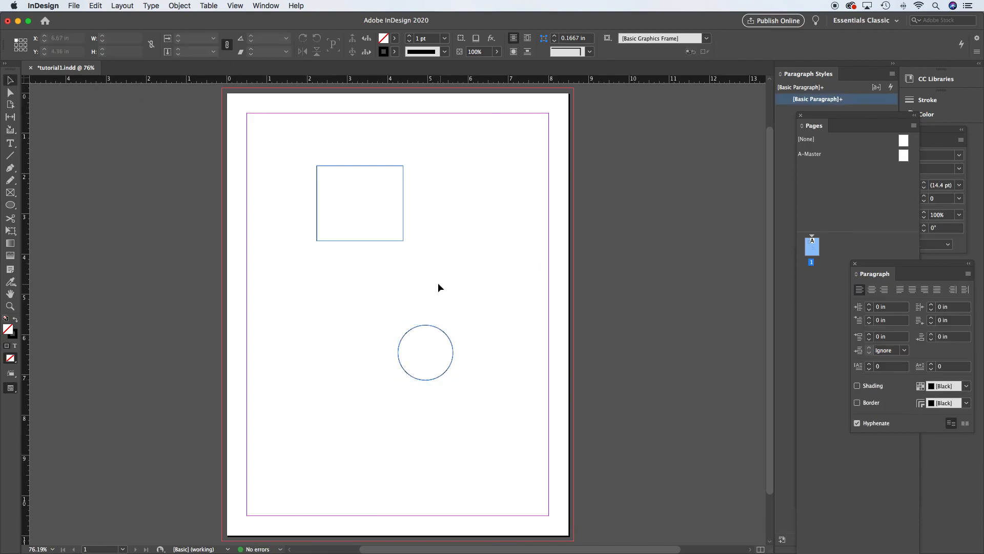
- Practise selecting the rectangle and circle, then move the rectangle down so it overlaps the circle
{"action": "left_click", "coordinate": [371, 169]}
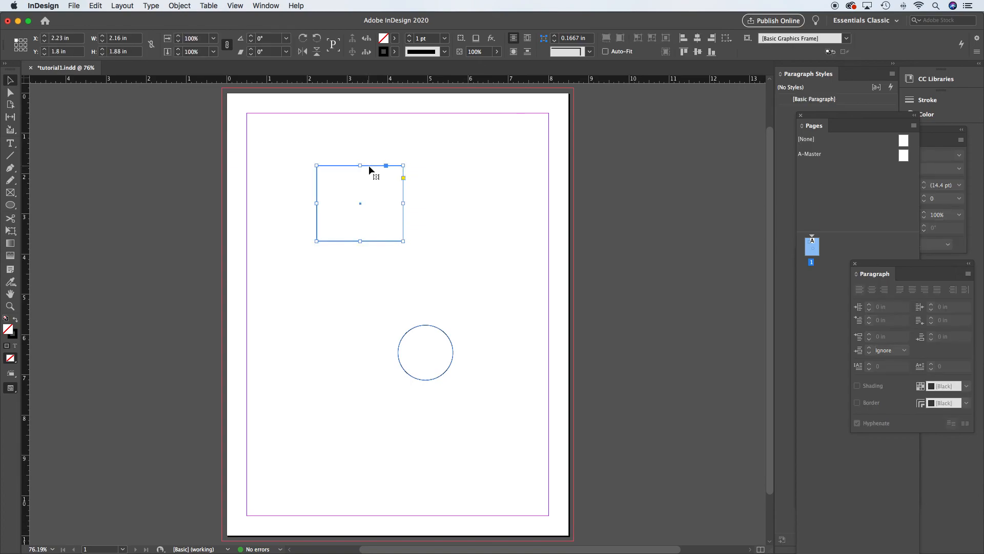
{"action": "left_click", "coordinate": [375, 163]}
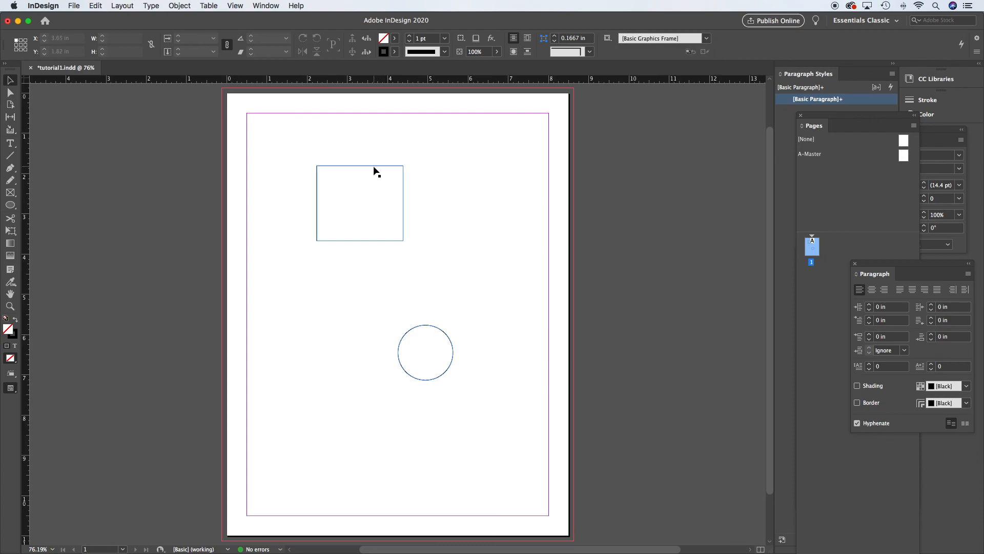
{"action": "left_click", "coordinate": [375, 166]}
{"action": "left_click", "coordinate": [426, 327]}
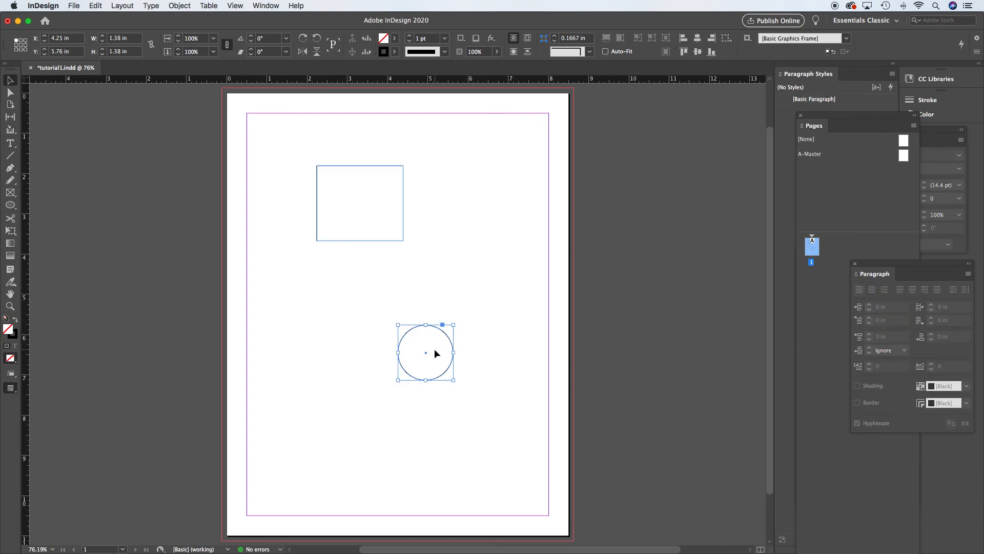
{"action": "left_click", "coordinate": [432, 161]}
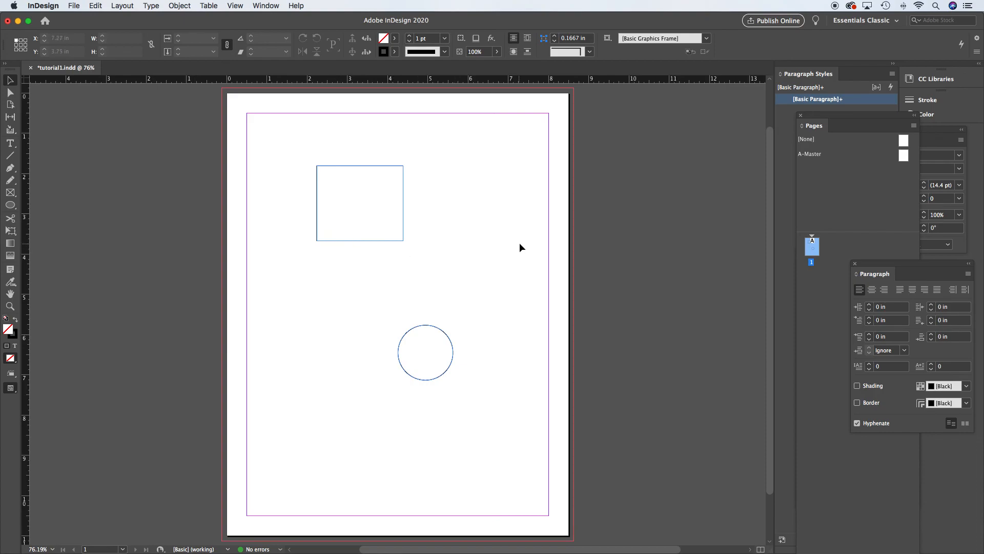
{"action": "left_click_drag", "start_coordinate": [379, 241], "coordinate": [400, 337]}
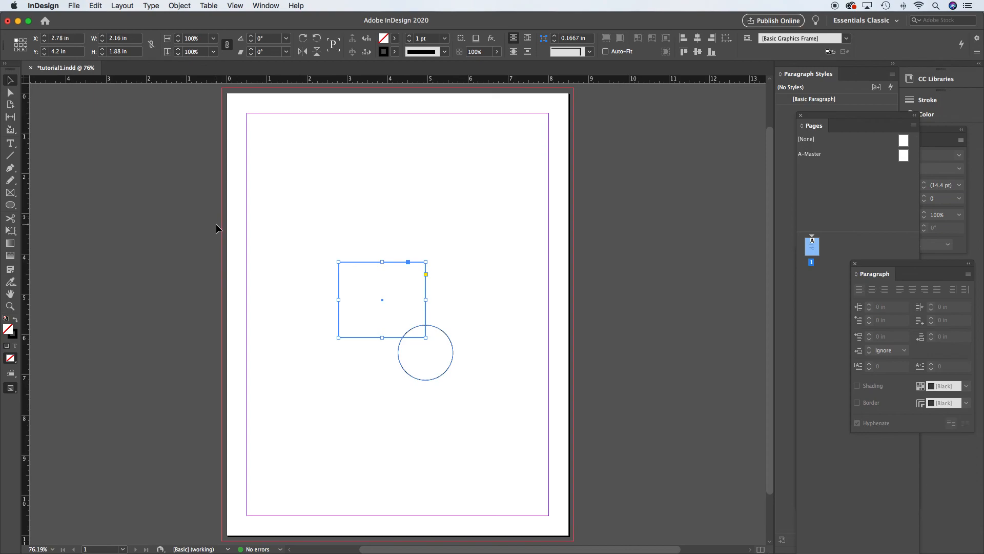
{"action": "left_click", "coordinate": [409, 230]}
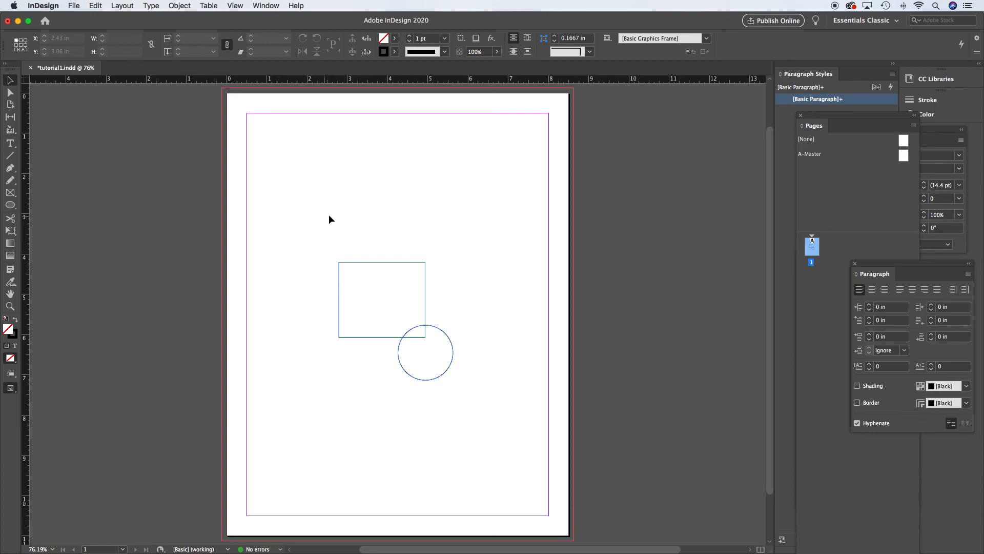
- Draw a text frame about 4.25 by 1.66 in near the top of the page with the Type tool
{"action": "left_click", "coordinate": [10, 144]}
{"action": "left_click_drag", "start_coordinate": [299, 147], "coordinate": [471, 214]}
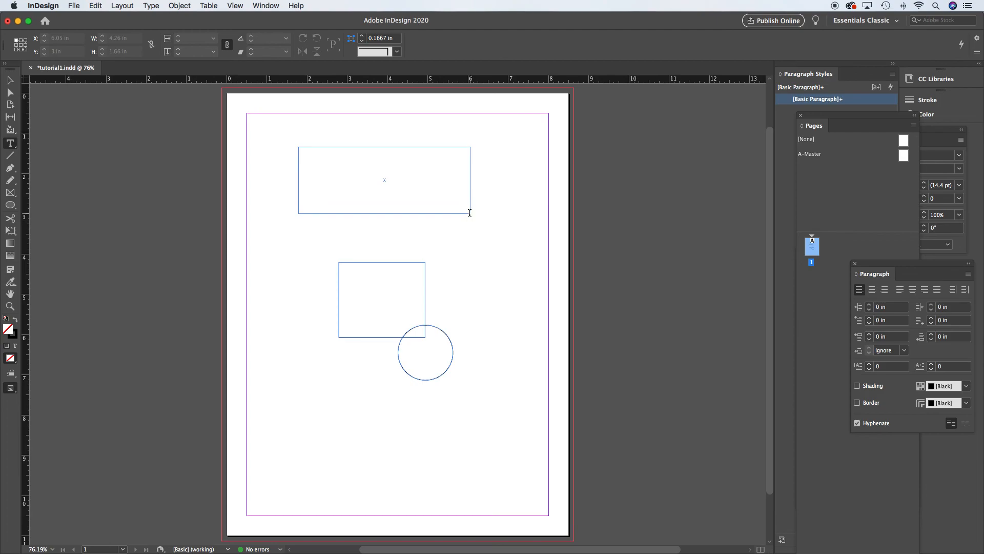
- Type "test" into the text frame, select it, enlarge the font size to 92 pt, and deselect
{"action": "type", "text": "test"}
{"action": "key", "text": "super+a"}
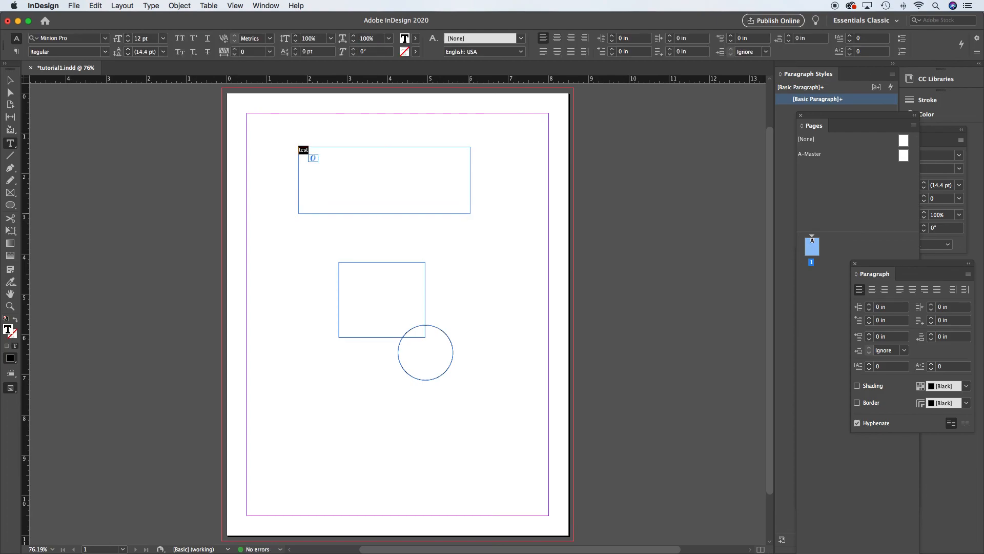
{"action": "key", "text": "alt+shift+super+period"}
{"action": "key", "text": "alt+shift+super+period"}
{"action": "key", "text": "alt+shift+super+period"}
{"action": "key", "text": "alt+shift+super+period"}
{"action": "key", "text": "alt+shift+super+period"}
{"action": "key", "text": "alt+shift+super+period"}
{"action": "key", "text": "alt+shift+super+period"}
{"action": "key", "text": "alt+shift+super+period"}
{"action": "left_click", "coordinate": [10, 80]}
{"action": "left_click", "coordinate": [104, 126]}
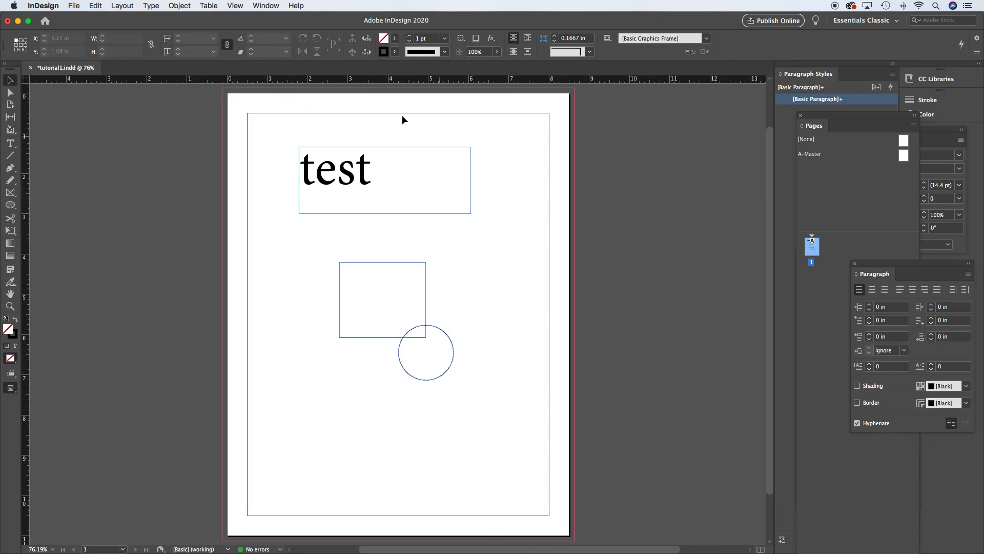
{"action": "left_click", "coordinate": [236, 6]}
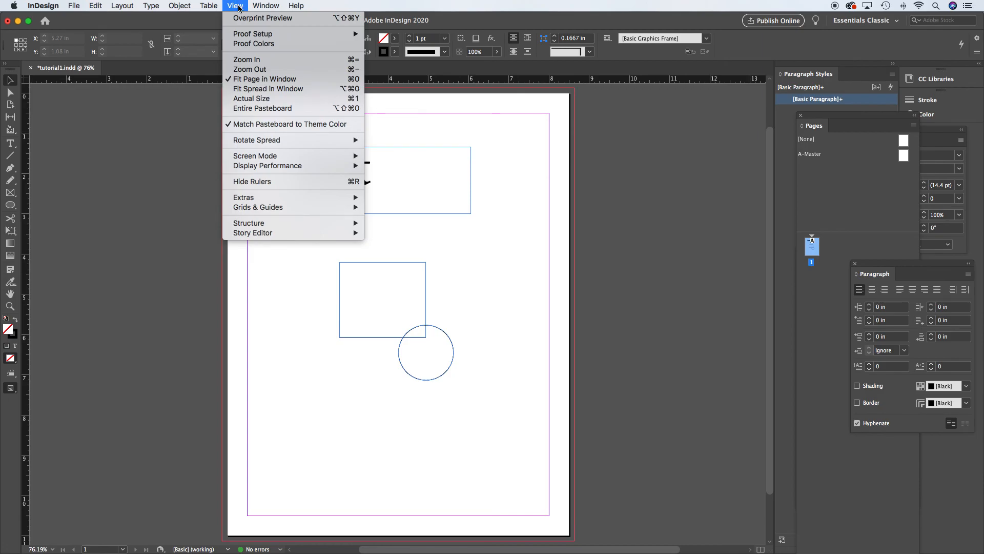
{"action": "mouse_move", "coordinate": [281, 37]}
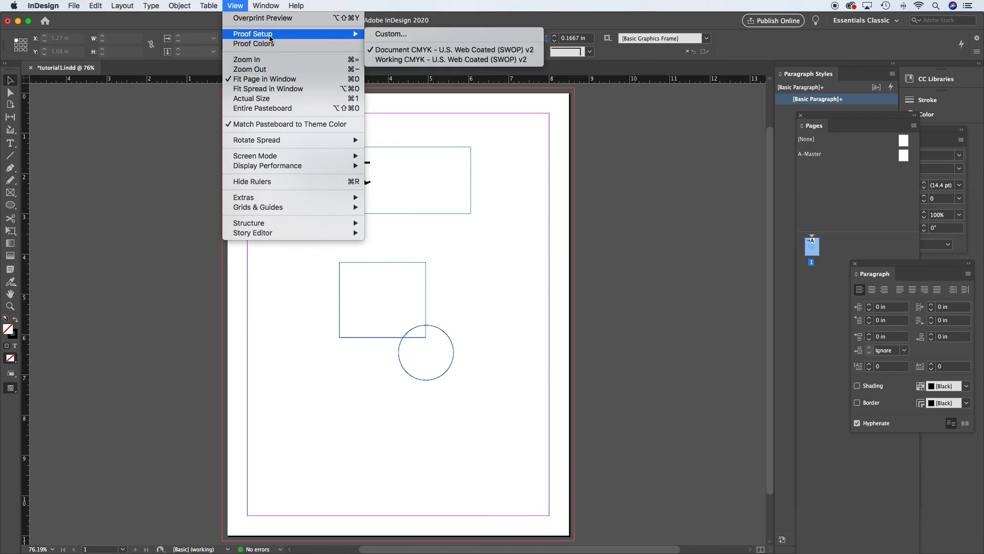
{"action": "mouse_move", "coordinate": [265, 162]}
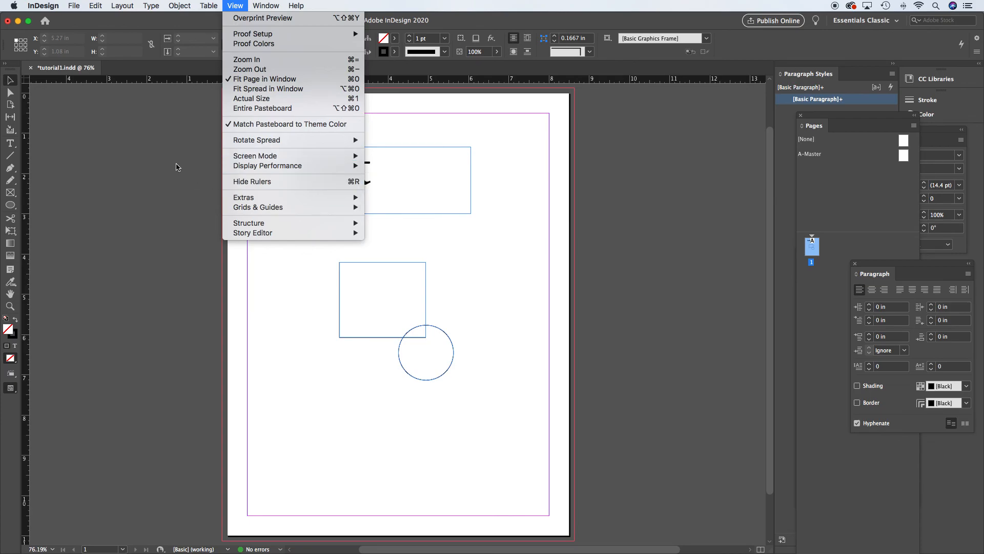
{"action": "left_click", "coordinate": [178, 167]}
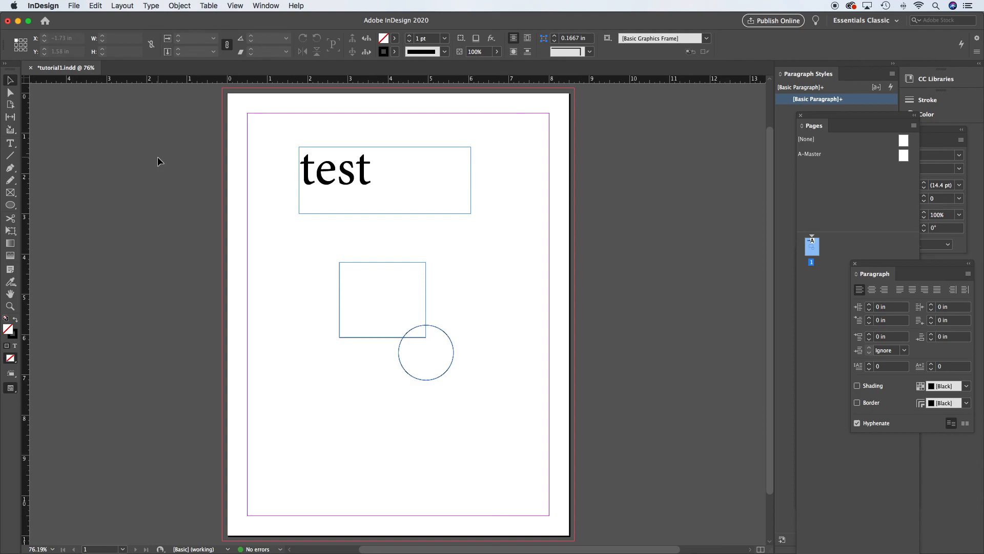
- Toggle between Preview and Normal screen modes to hide and show frame edges and guides
{"action": "key", "text": "w"}
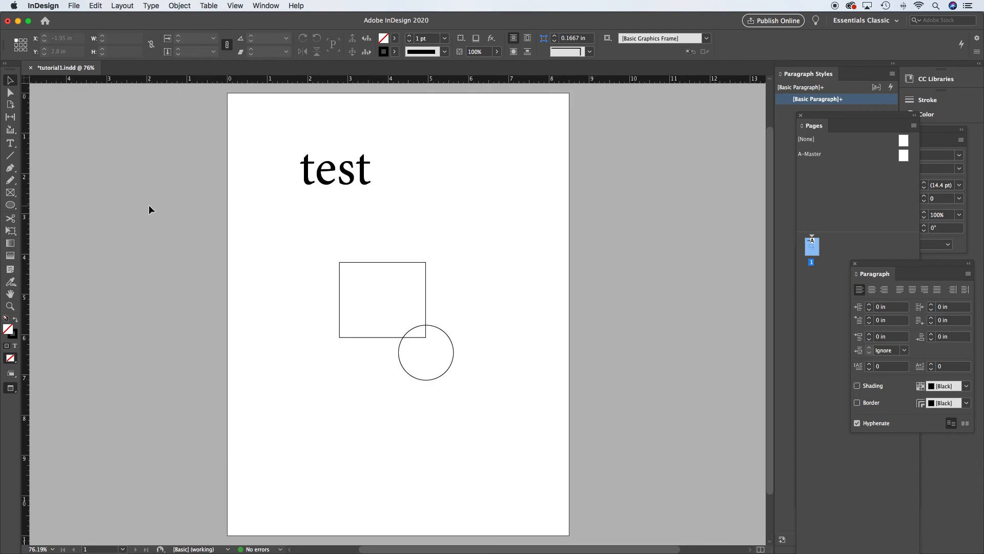
{"action": "key", "text": "w"}
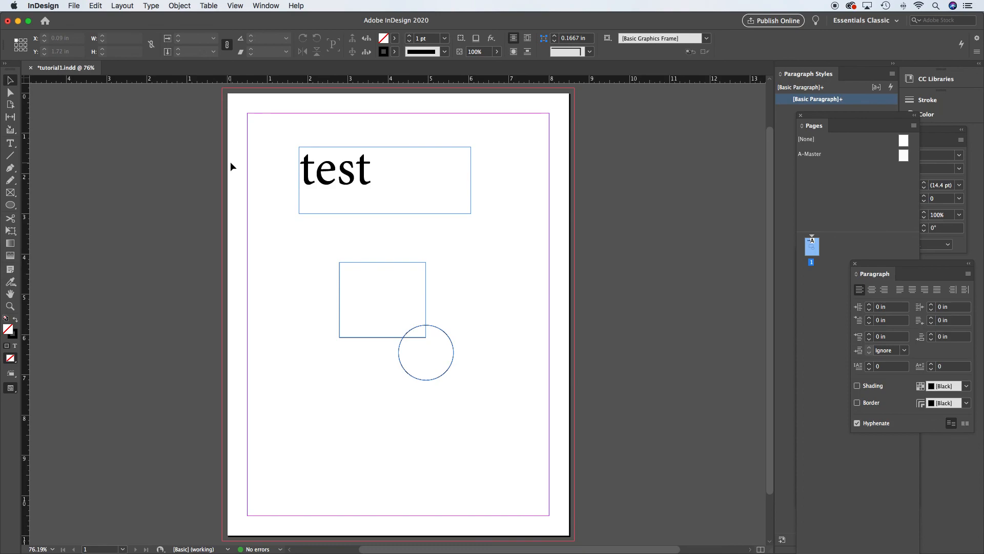
{"action": "key", "text": "w"}
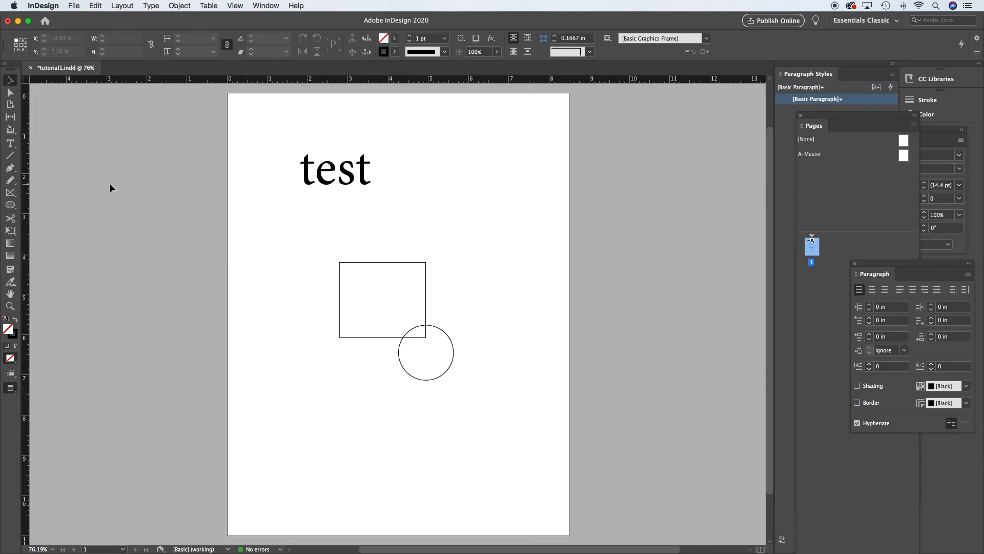
{"action": "key", "text": "w"}
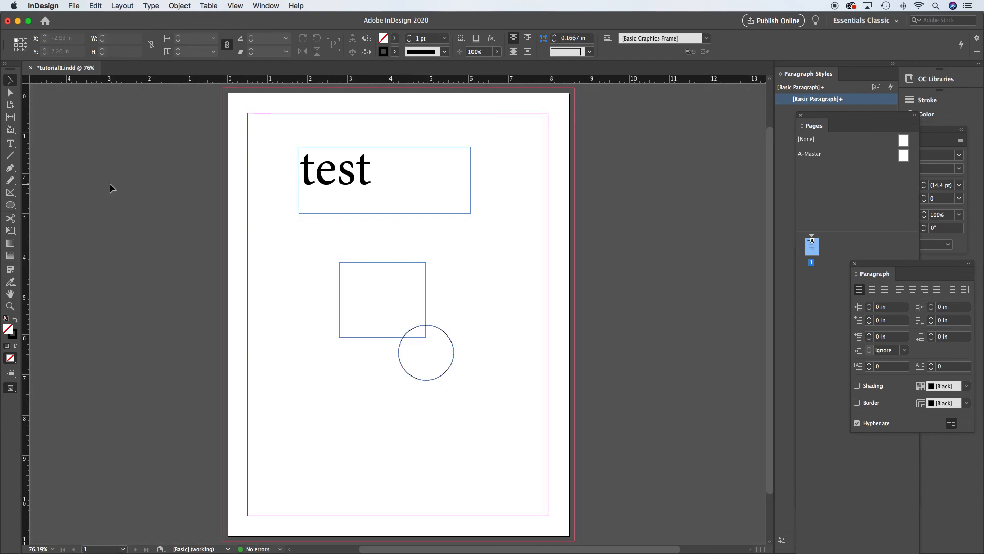
- Edit the word in the text frame to change "test" into "text", then deselect the frame
{"action": "double_click", "coordinate": [373, 183]}
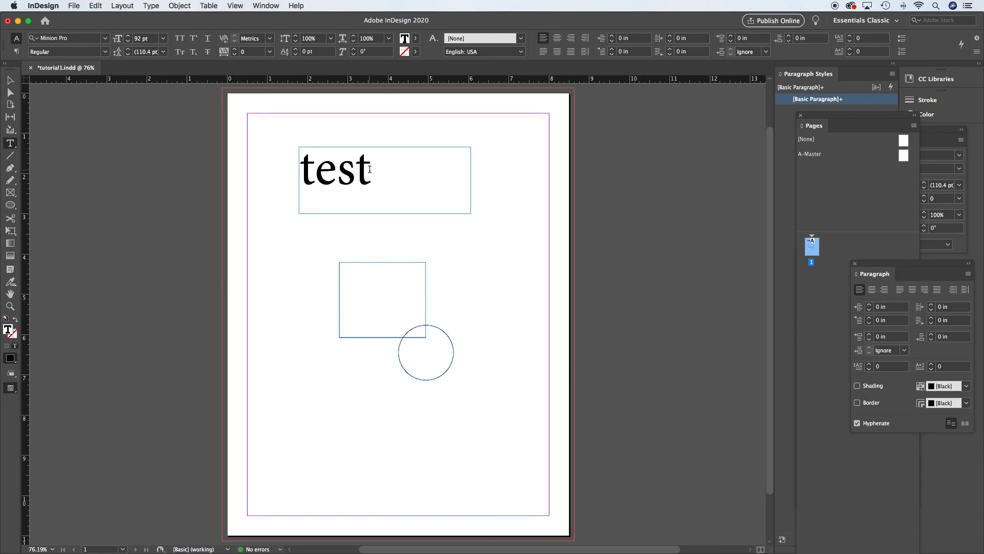
{"action": "key", "text": "Left"}
{"action": "key", "text": "shift+Left"}
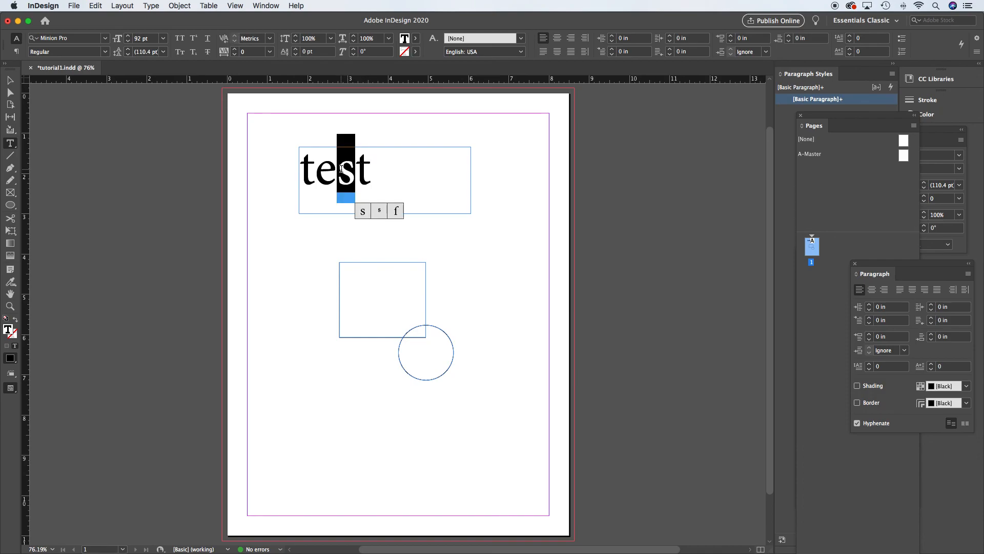
{"action": "type", "text": "x"}
{"action": "key", "text": "Right"}
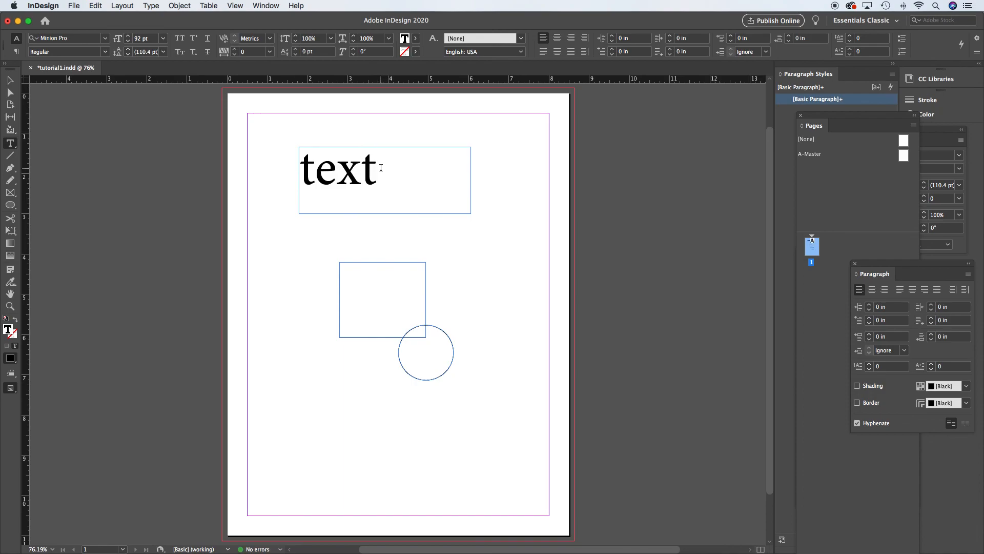
{"action": "type", "text": "w"}
{"action": "key", "text": "BackSpace"}
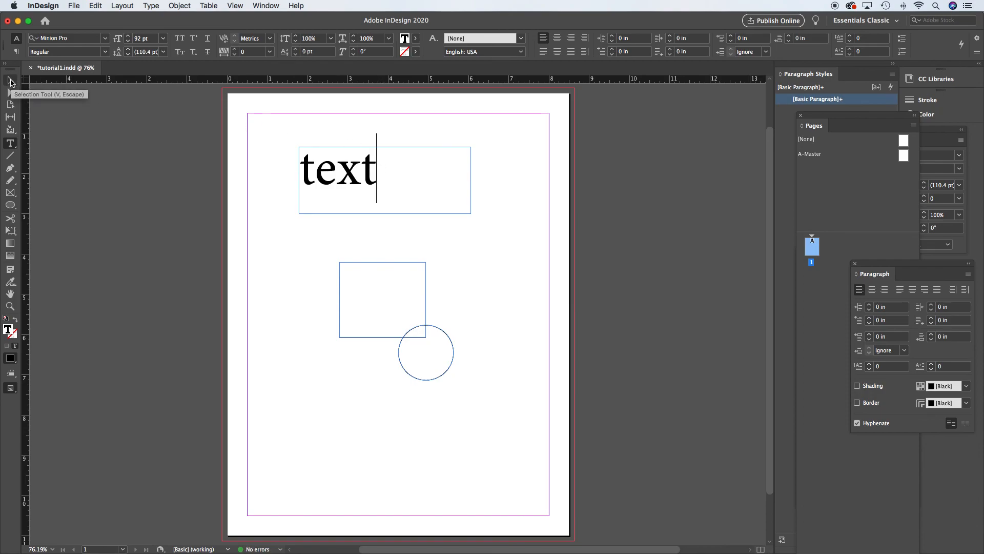
{"action": "left_click", "coordinate": [11, 81]}
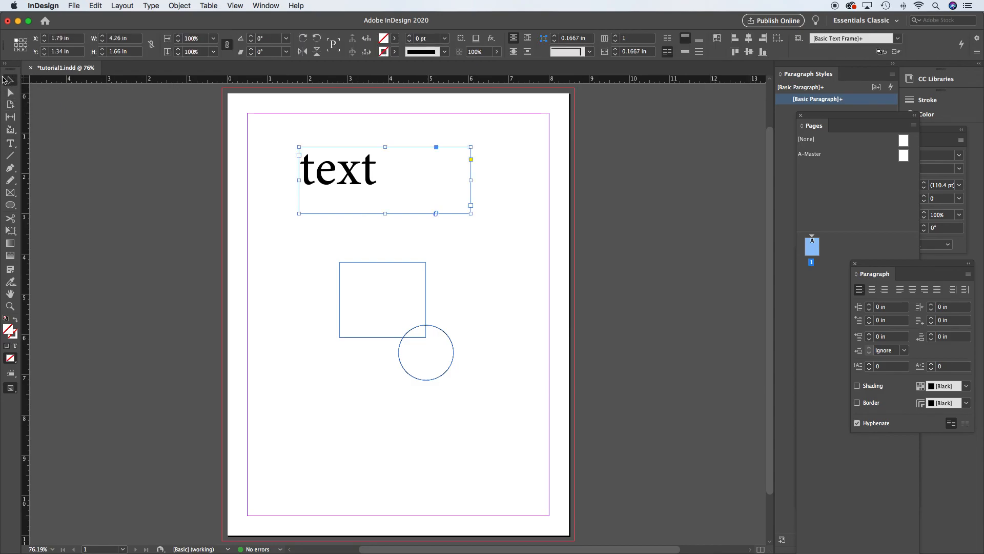
{"action": "left_click", "coordinate": [143, 153]}
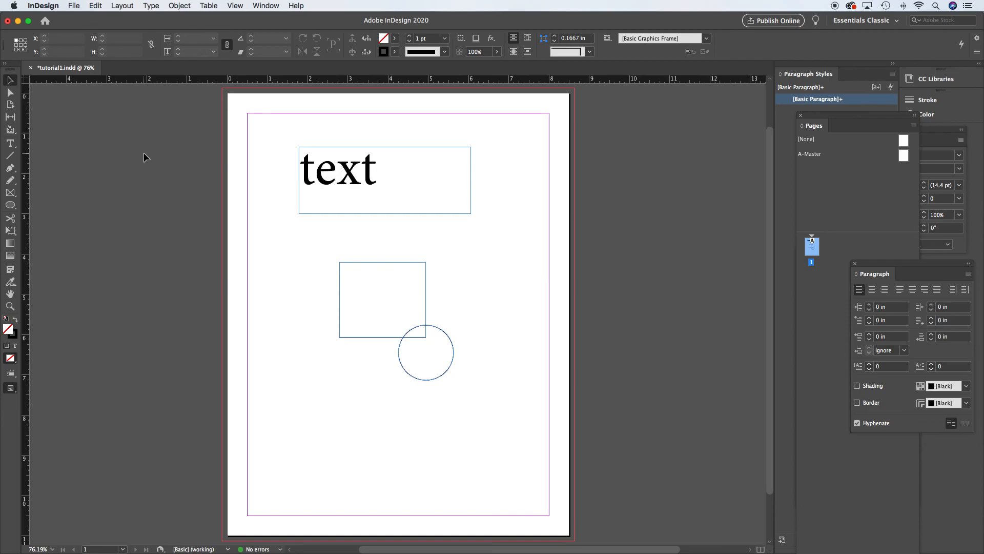
- Switch the screen mode to Preview and back to Normal again to compare the page
{"action": "key", "text": "w"}
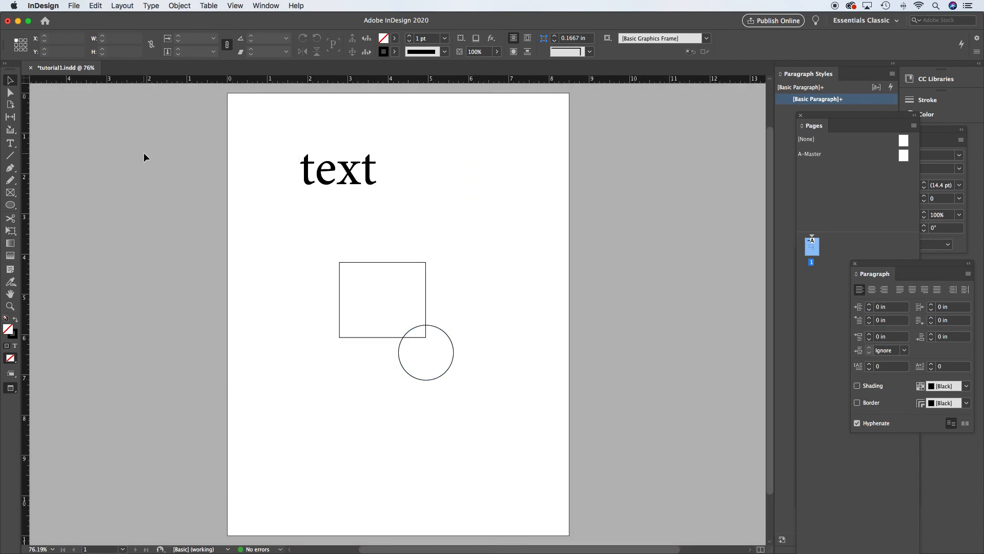
{"action": "key", "text": "w"}
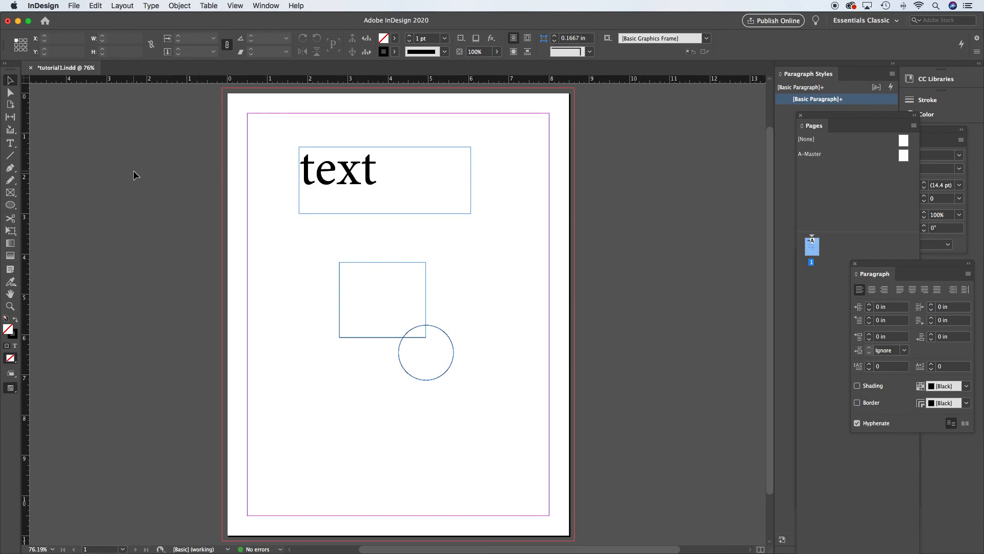
{"action": "key", "text": "w"}
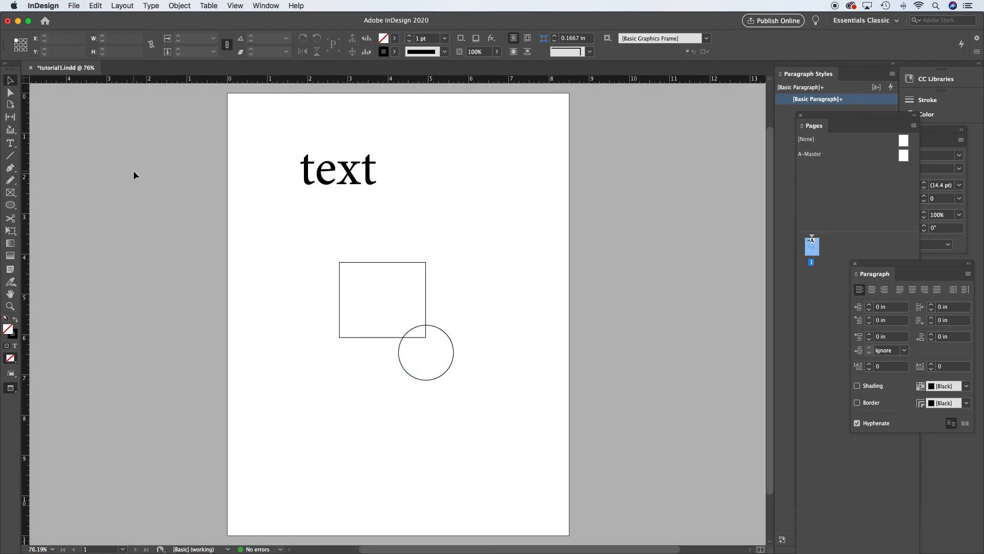
{"action": "key", "text": "w"}
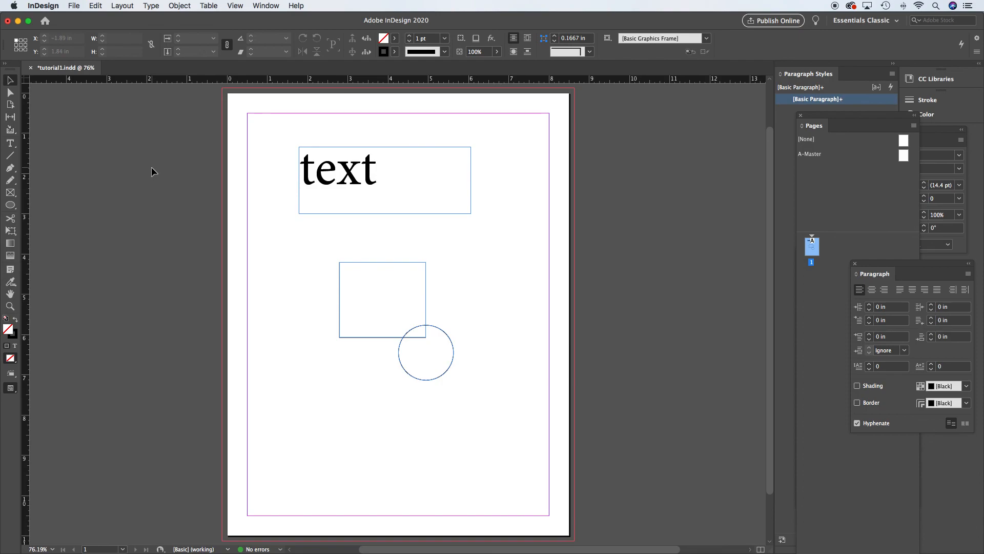
- Select the rectangle and circle together and move them up beside the text frame, about X 4.93 in, Y 1.72 in
{"action": "left_click_drag", "start_coordinate": [287, 275], "coordinate": [505, 409]}
{"action": "left_click_drag", "start_coordinate": [426, 314], "coordinate": [514, 211]}
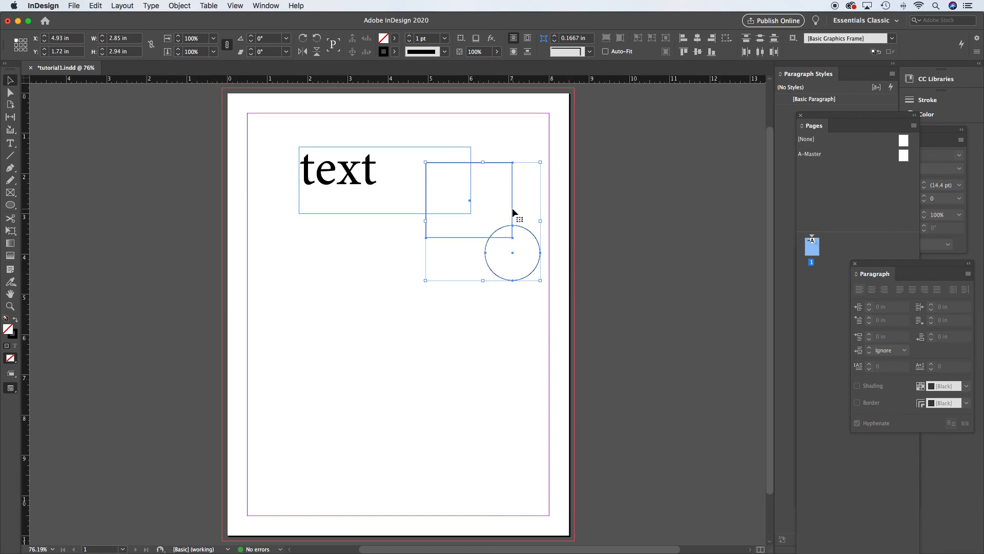
{"action": "left_click", "coordinate": [124, 197]}
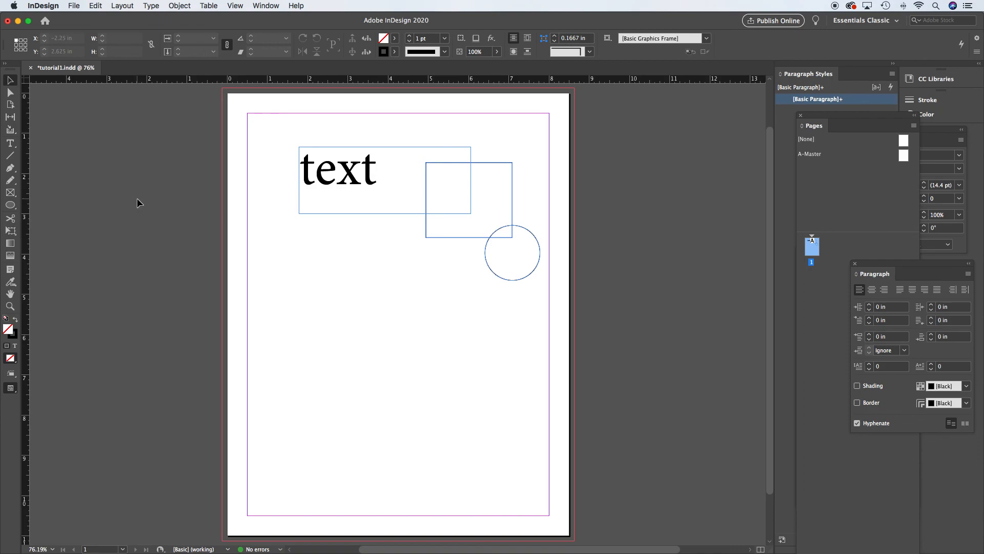
- Draw a new text frame below the first with the Type tool, type "type", and enlarge it to 62 pt
{"action": "key", "text": "w"}
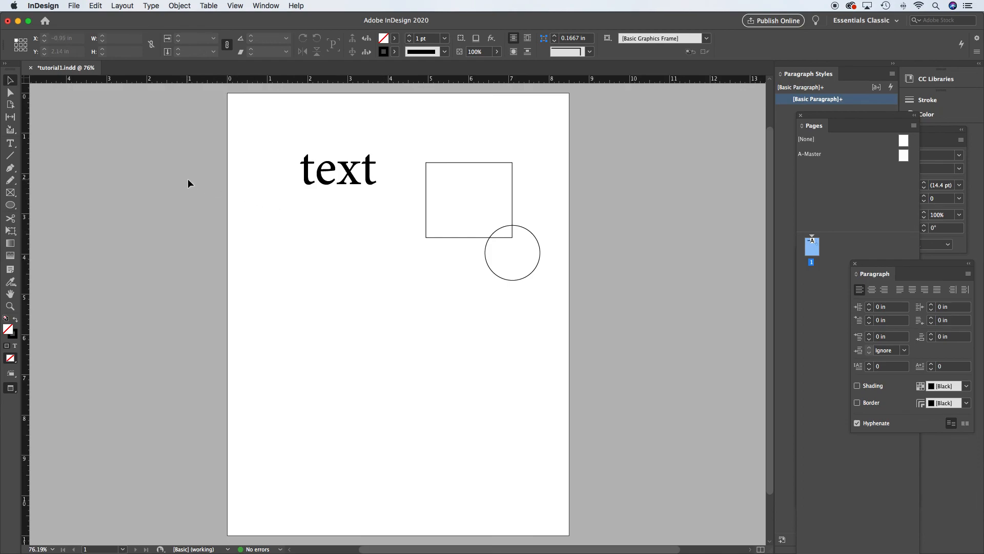
{"action": "left_click", "coordinate": [10, 144]}
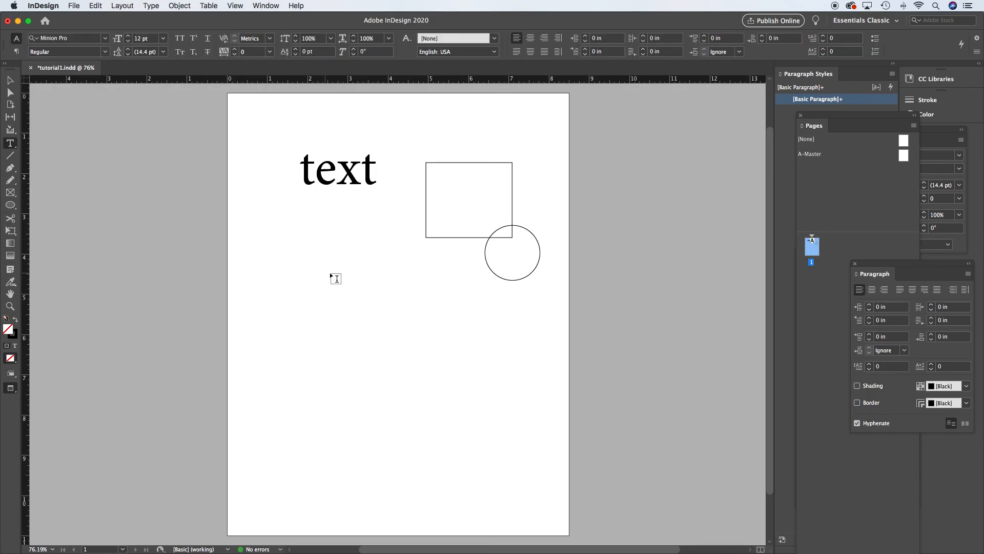
{"action": "left_click_drag", "start_coordinate": [304, 272], "coordinate": [436, 337]}
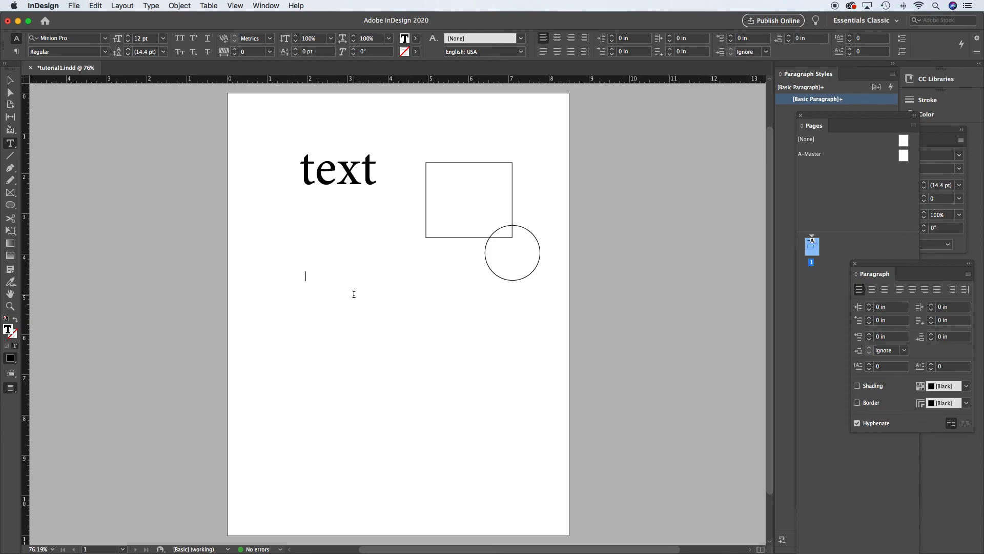
{"action": "type", "text": "type"}
{"action": "key", "text": "super+a"}
{"action": "key", "text": "alt+shift+super+period"}
{"action": "key", "text": "alt+shift+super+period"}
{"action": "key", "text": "alt+shift+super+period"}
{"action": "key", "text": "alt+shift+super+period"}
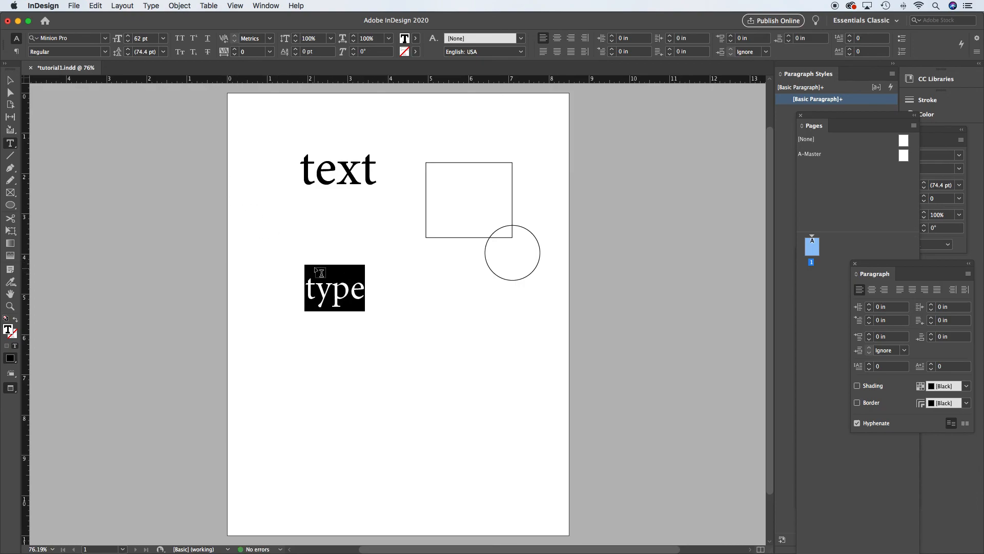
{"action": "left_click", "coordinate": [360, 285]}
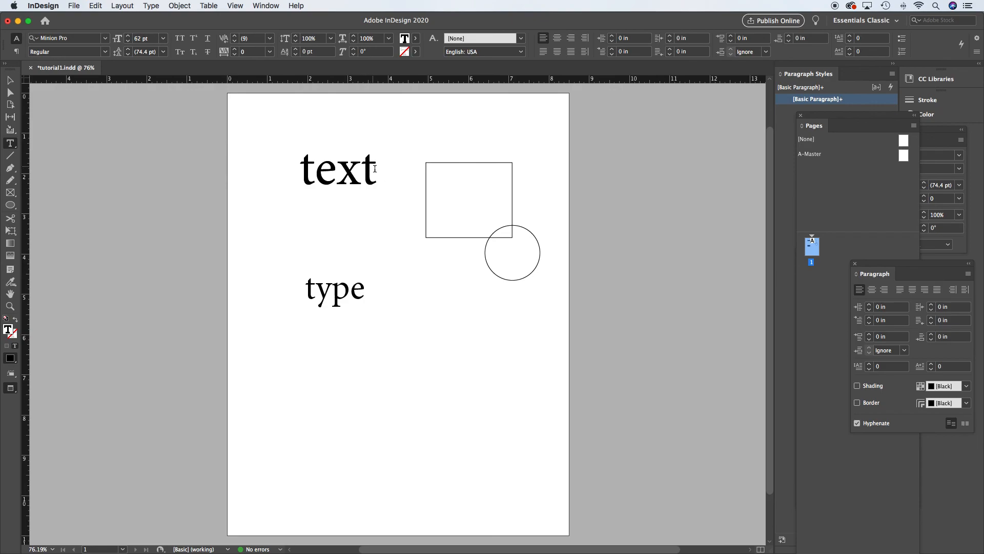
- Drag out several empty text frames around the shapes with the Type tool and shift one left over the "text" frame
{"action": "left_click_drag", "start_coordinate": [315, 177], "coordinate": [378, 203]}
{"action": "left_click", "coordinate": [392, 185]}
{"action": "left_click_drag", "start_coordinate": [495, 160], "coordinate": [558, 207]}
{"action": "left_click_drag", "start_coordinate": [470, 237], "coordinate": [456, 275]}
{"action": "mouse_move", "coordinate": [448, 288]}
{"action": "left_mouse_down"}
{"action": "mouse_move", "coordinate": [455, 262]}
{"action": "mouse_move", "coordinate": [545, 228]}
{"action": "mouse_move", "coordinate": [453, 265]}
{"action": "mouse_move", "coordinate": [400, 259]}
{"action": "left_mouse_up"}
{"action": "left_click_drag", "start_coordinate": [305, 224], "coordinate": [407, 130]}
{"action": "left_click", "coordinate": [10, 82]}
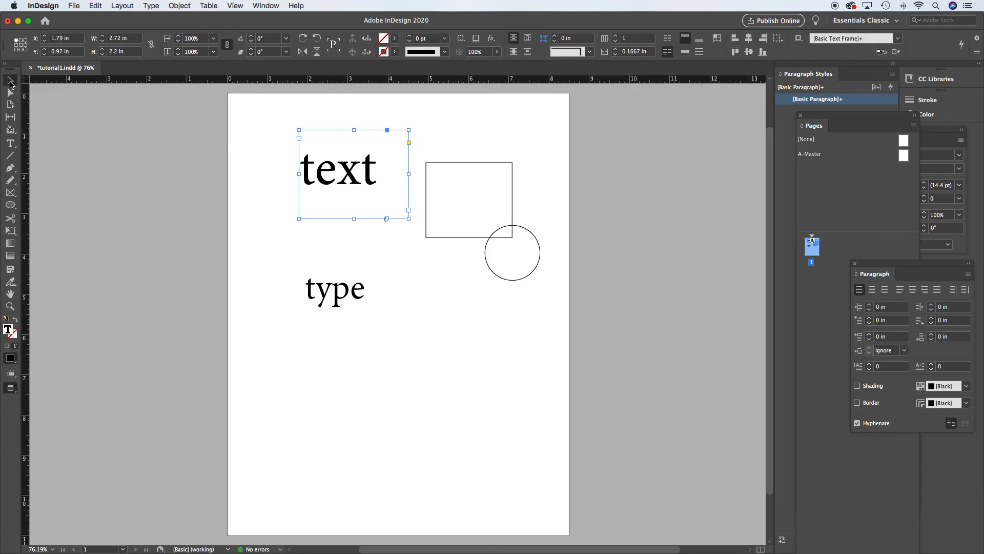
{"action": "left_click_drag", "start_coordinate": [342, 186], "coordinate": [313, 196]}
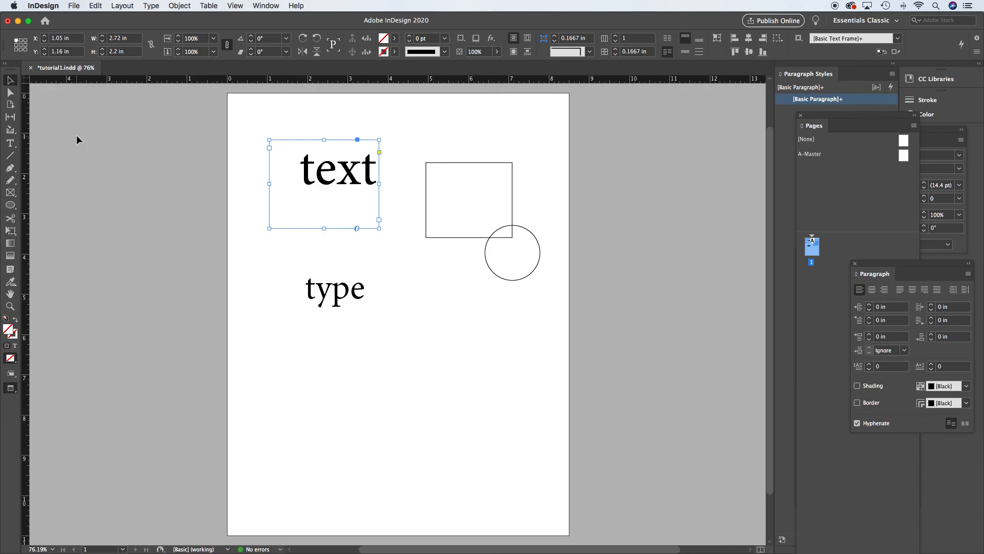
- Select the empty text frame below the circle and move it up to about X 5.39 in, Y 4.06 in
{"action": "key", "text": "w"}
{"action": "left_click", "coordinate": [189, 222]}
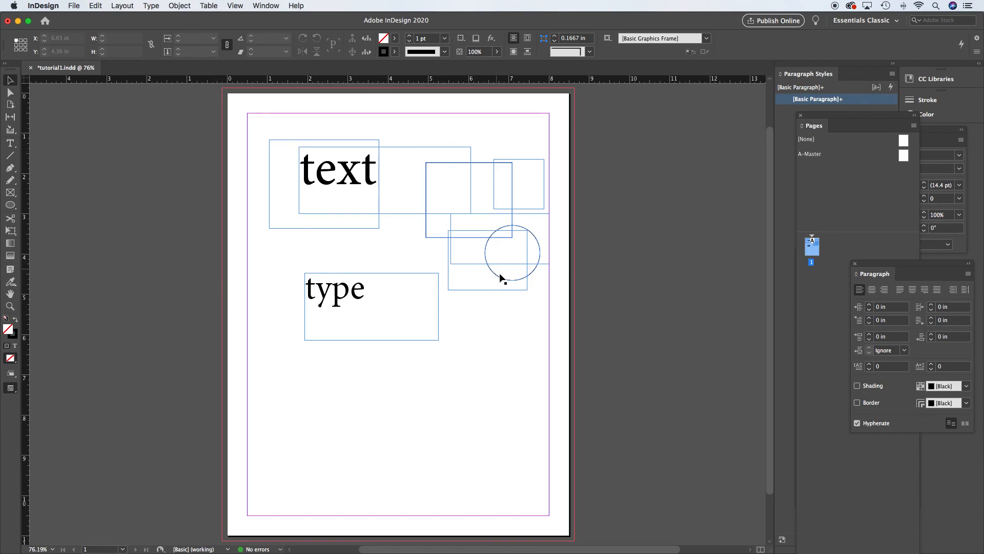
{"action": "left_click", "coordinate": [478, 290]}
{"action": "left_click_drag", "start_coordinate": [477, 291], "coordinate": [466, 312]}
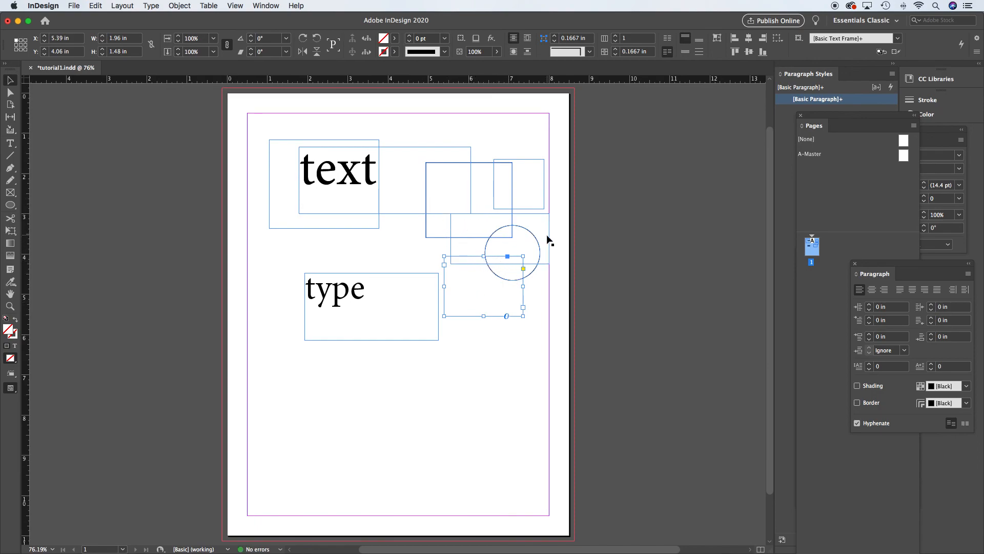
{"action": "left_click", "coordinate": [542, 296]}
{"action": "left_click", "coordinate": [524, 298]}
{"action": "left_click", "coordinate": [657, 284]}
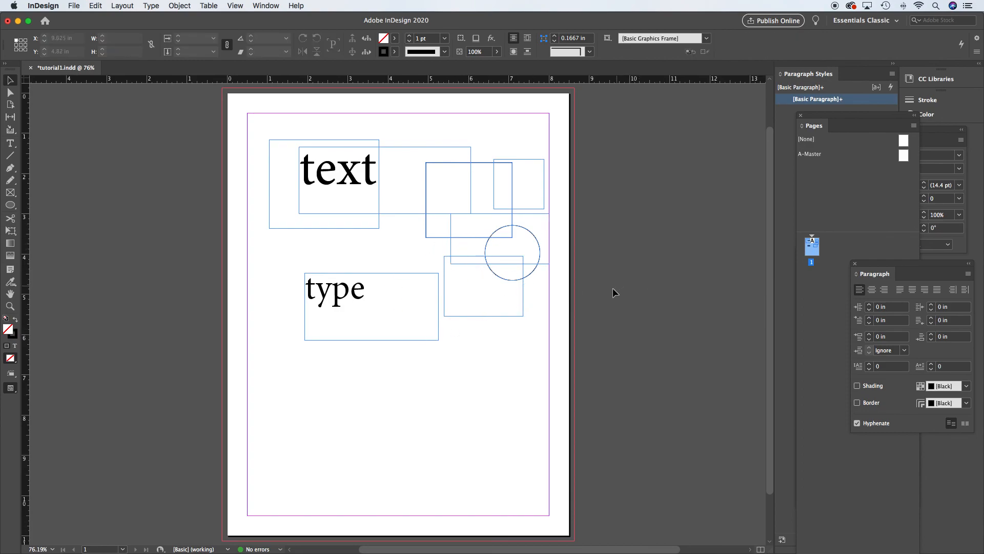
- Toggle Preview screen mode on and off, then select and delete every frame and shape on the page
{"action": "key", "text": "w"}
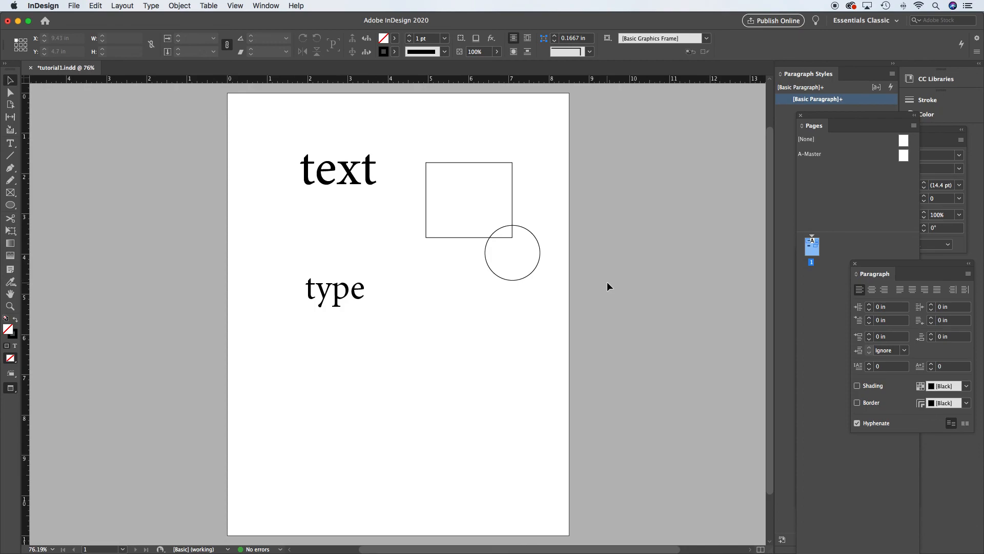
{"action": "key", "text": "w"}
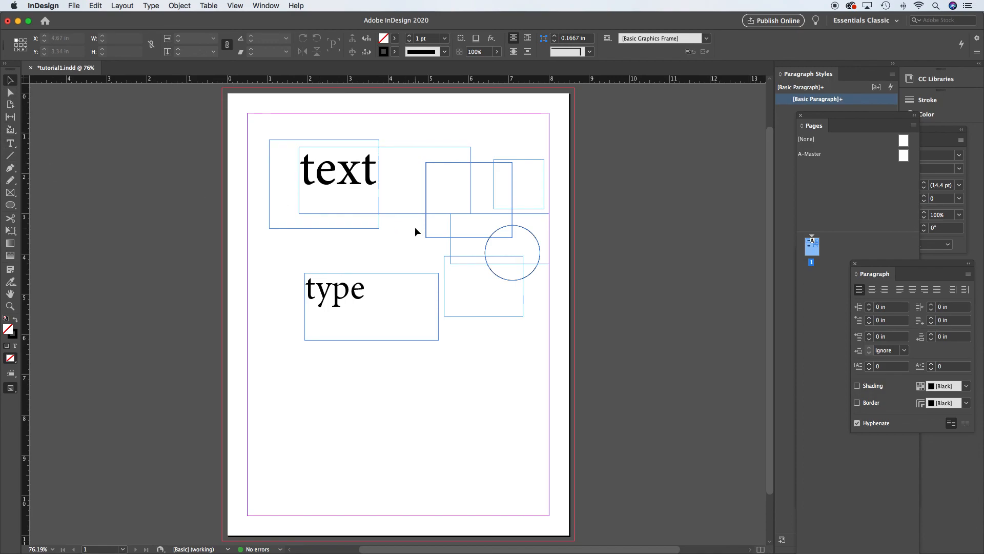
{"action": "left_click_drag", "start_coordinate": [407, 136], "coordinate": [594, 373]}
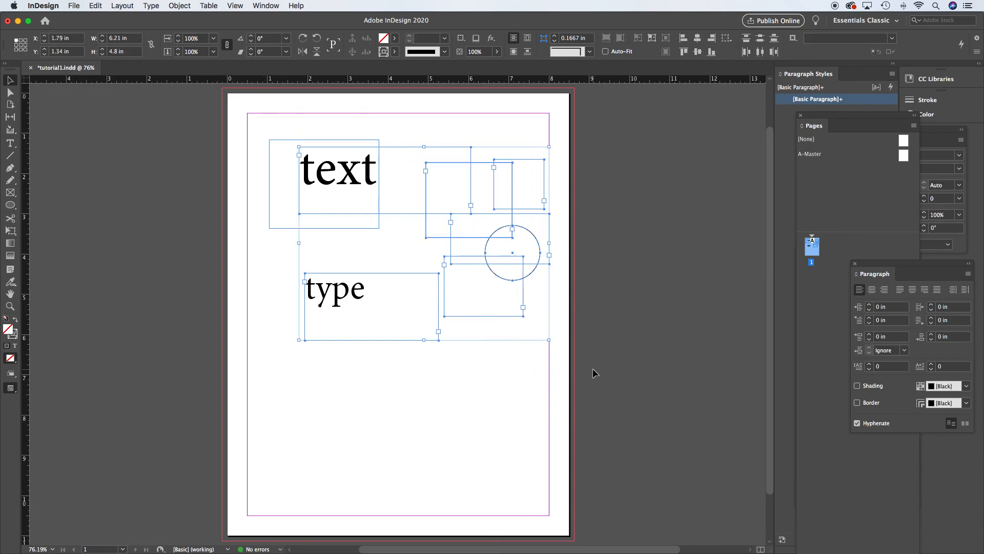
{"action": "key", "text": "Delete"}
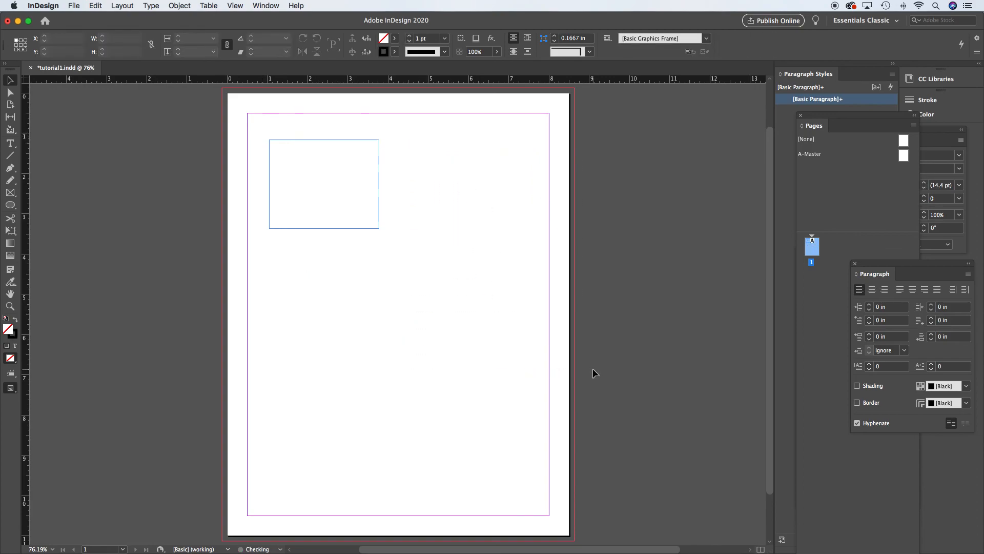
{"action": "left_click", "coordinate": [370, 195]}
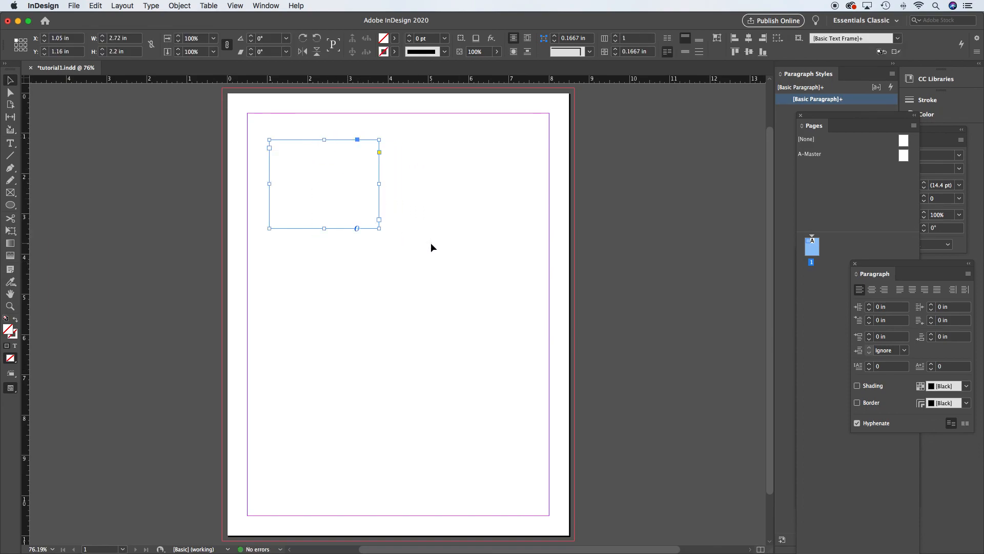
{"action": "key", "text": "Delete"}
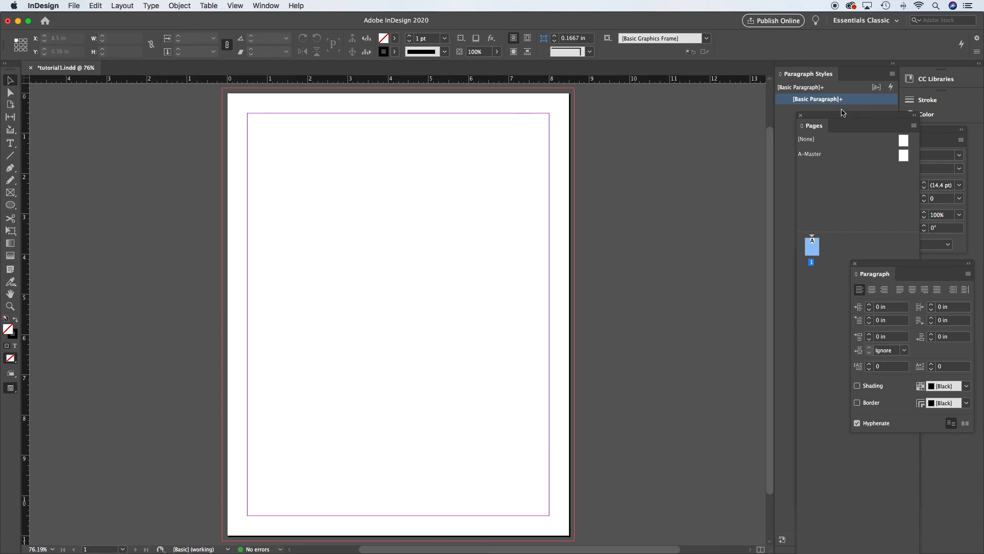
- Undock the Pages panel into a floating panel and enlarge it, keeping page 1 active
{"action": "left_click_drag", "start_coordinate": [845, 119], "coordinate": [684, 101]}
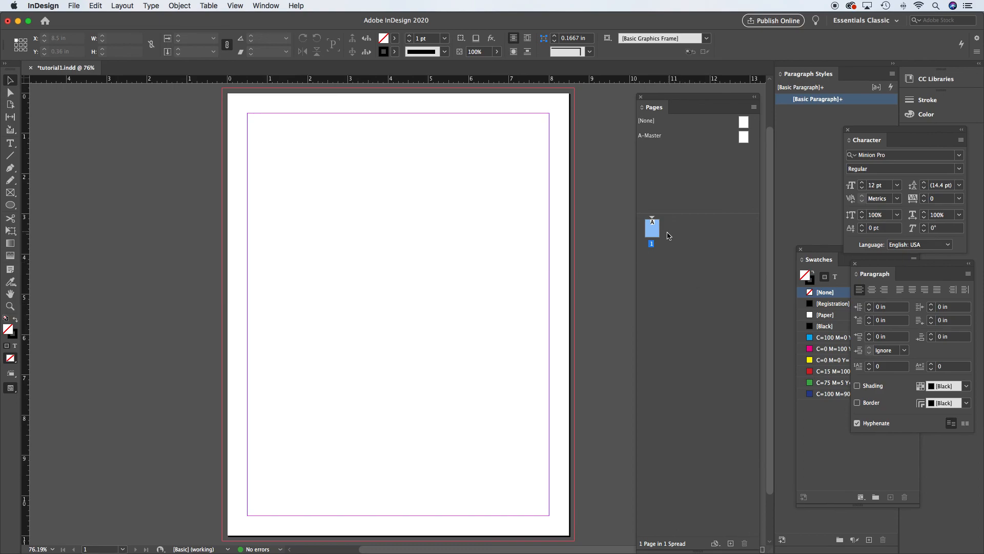
{"action": "left_click_drag", "start_coordinate": [687, 213], "coordinate": [691, 149]}
{"action": "double_click", "coordinate": [653, 163]}
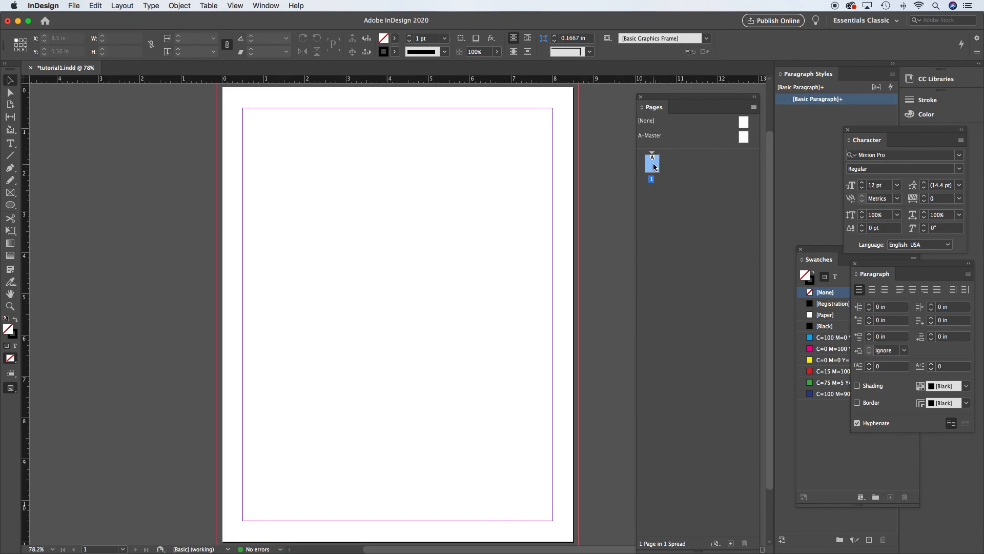
- Add eight new pages to the document
{"action": "left_click", "coordinate": [731, 544]}
{"action": "left_click", "coordinate": [731, 544]}
{"action": "left_click", "coordinate": [731, 543]}
{"action": "left_click", "coordinate": [731, 543]}
{"action": "left_click", "coordinate": [731, 543]}
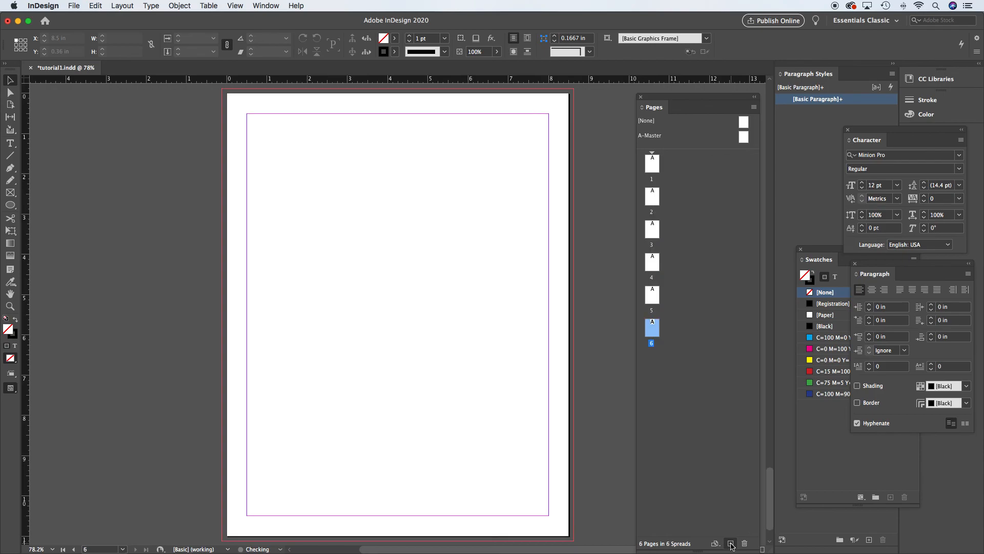
{"action": "left_click", "coordinate": [731, 543]}
{"action": "left_click", "coordinate": [731, 544]}
{"action": "left_click", "coordinate": [731, 544]}
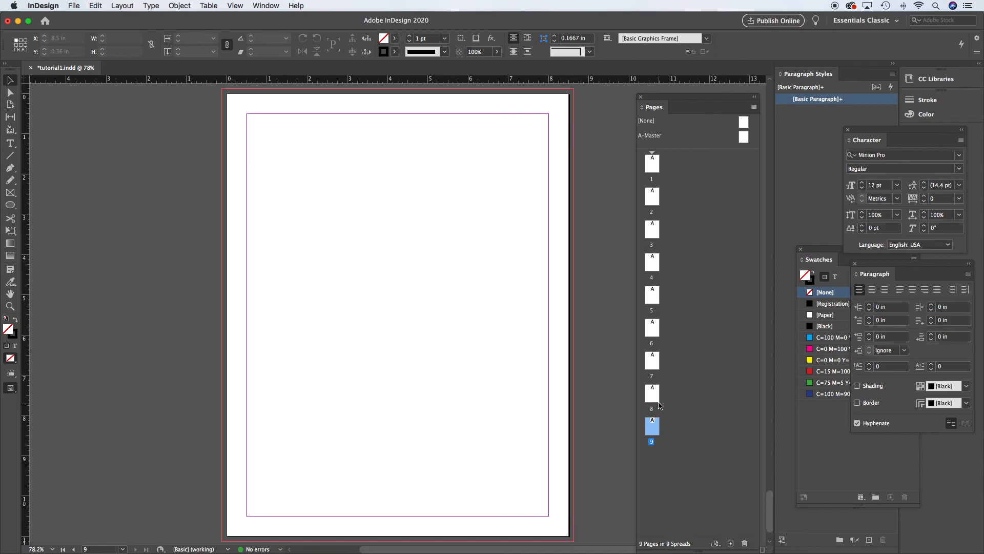
- Navigate between pages using the page thumbnails and by scrolling through the document
{"action": "double_click", "coordinate": [654, 365]}
{"action": "left_click", "coordinate": [655, 297]}
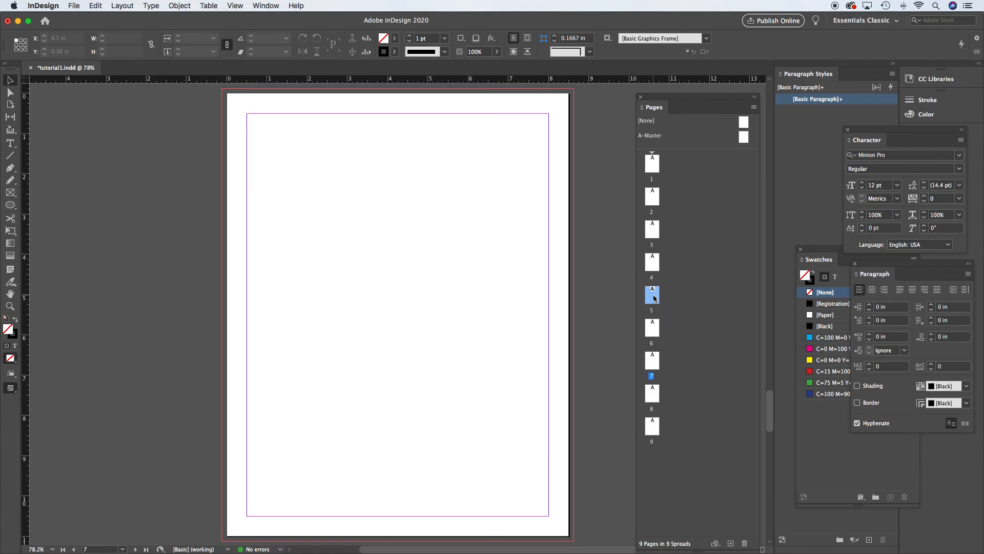
{"action": "double_click", "coordinate": [654, 232]}
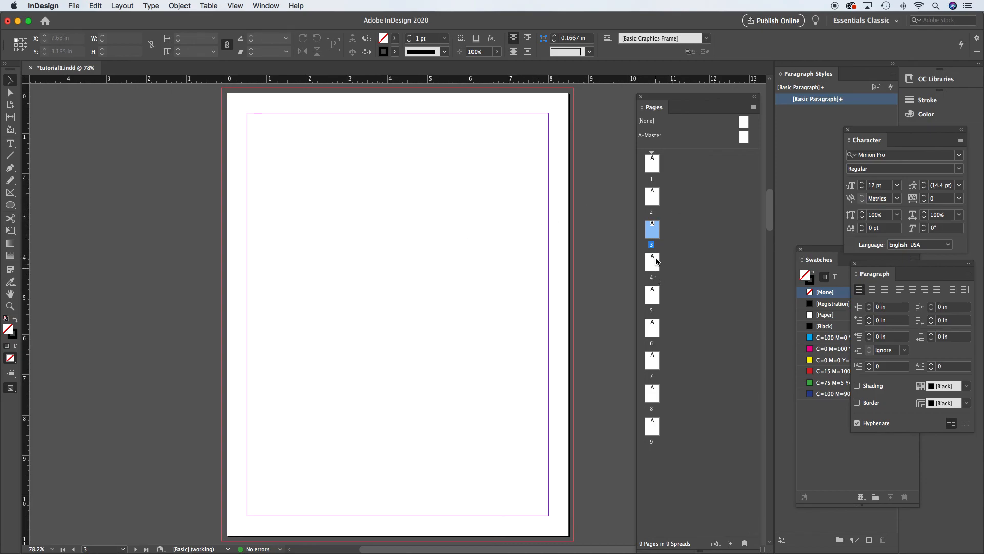
{"action": "double_click", "coordinate": [652, 199]}
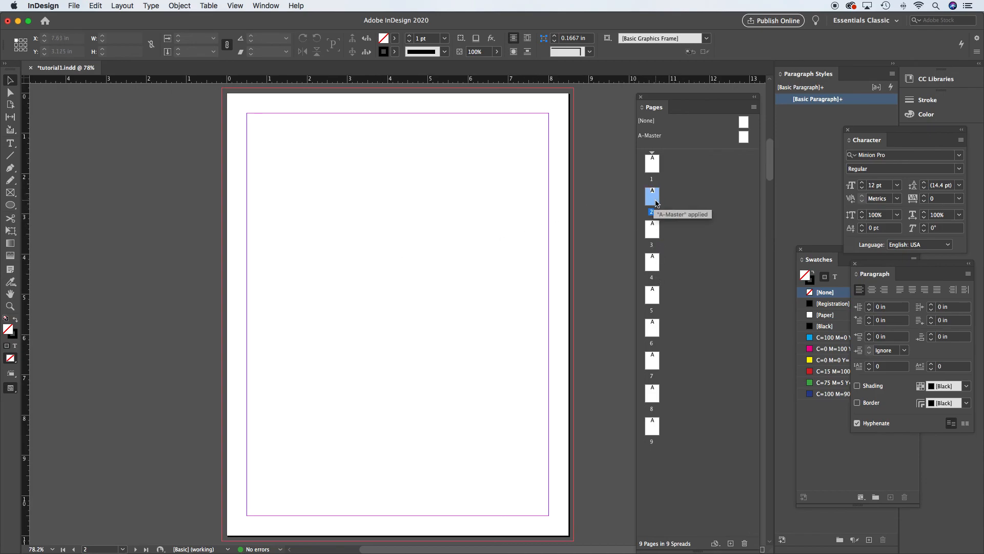
{"action": "double_click", "coordinate": [656, 326]}
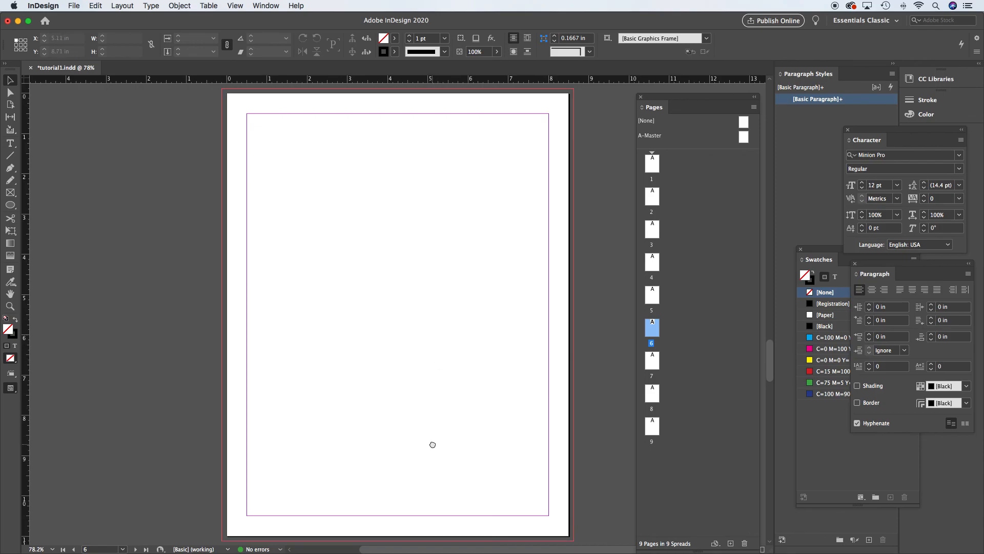
{"action": "scroll", "coordinate": [432, 445], "scroll_direction": "down", "scroll_amount": 15}
{"action": "scroll", "coordinate": [468, 275], "scroll_direction": "down", "scroll_amount": 20}
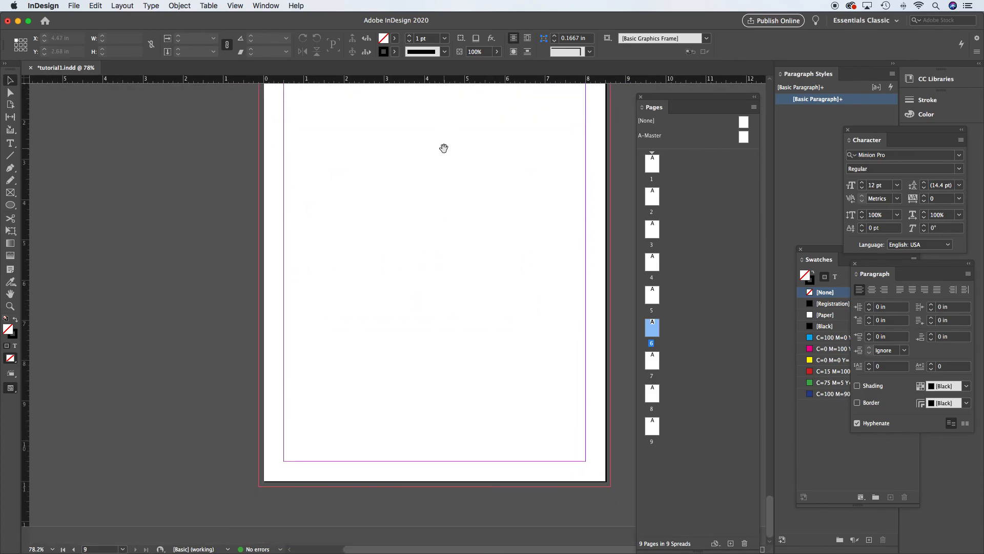
{"action": "scroll", "coordinate": [444, 148], "scroll_direction": "up", "scroll_amount": 20}
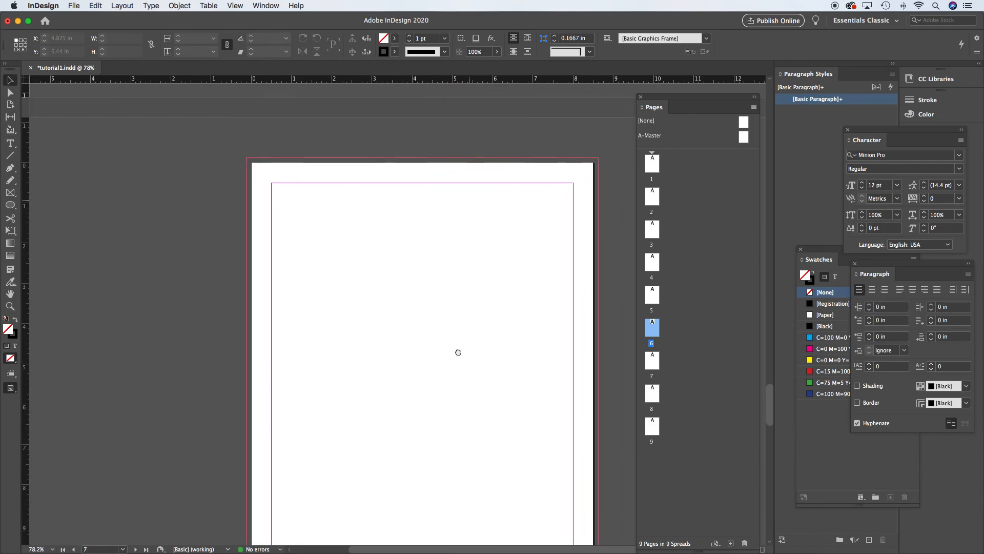
{"action": "scroll", "coordinate": [450, 391], "scroll_direction": "up", "scroll_amount": 20}
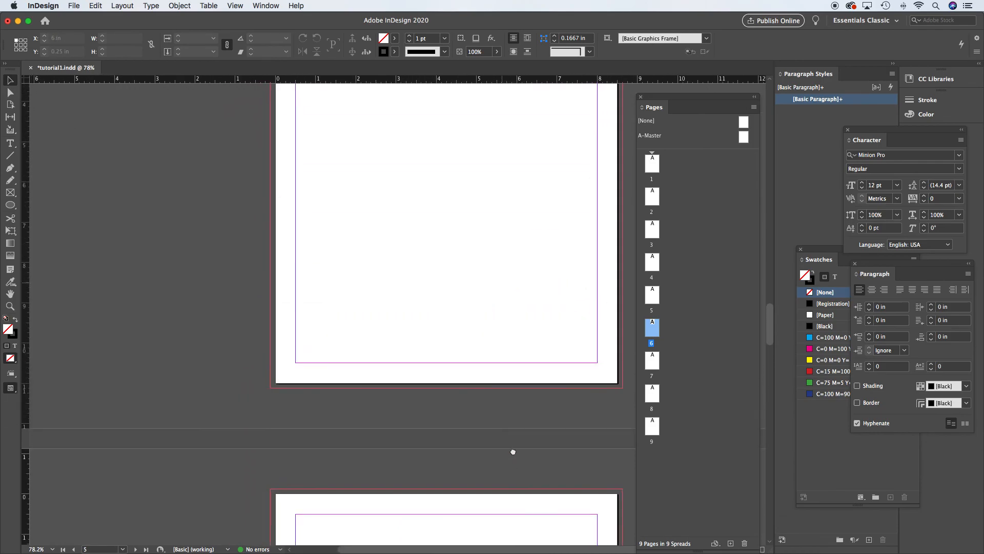
{"action": "scroll", "coordinate": [514, 452], "scroll_direction": "down", "scroll_amount": 10}
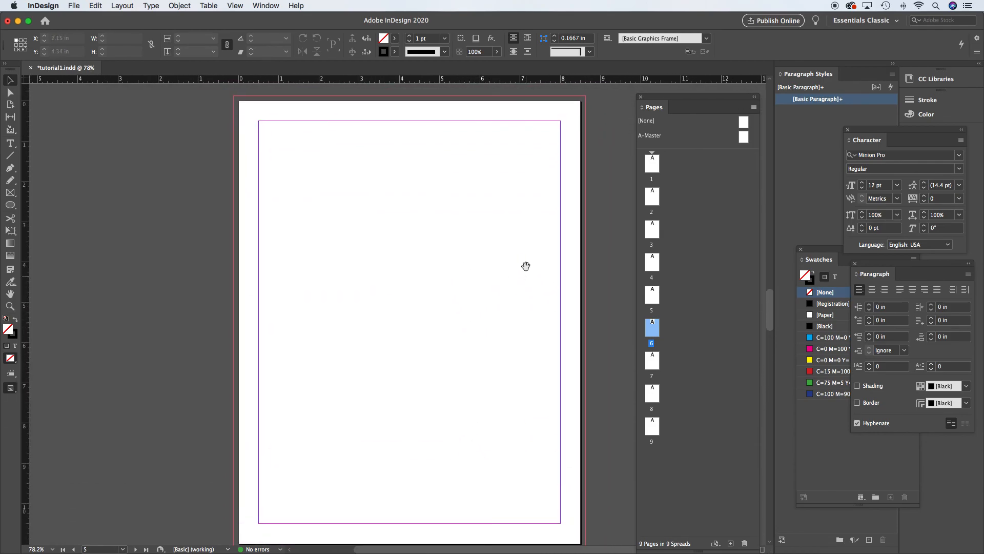
- Select pages 2 through 9 and delete them
{"action": "left_click", "coordinate": [654, 200]}
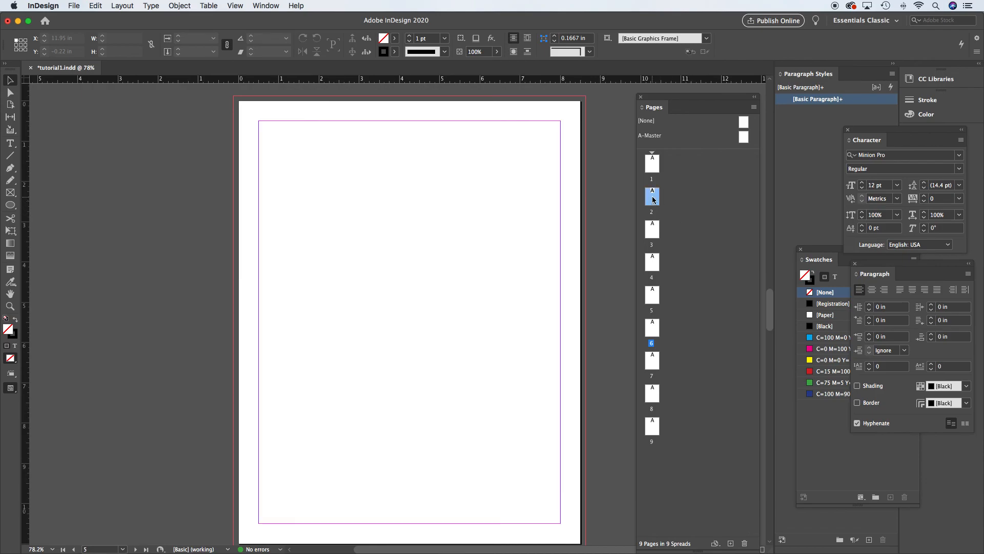
{"action": "left_click", "coordinate": [655, 434], "text": "shift"}
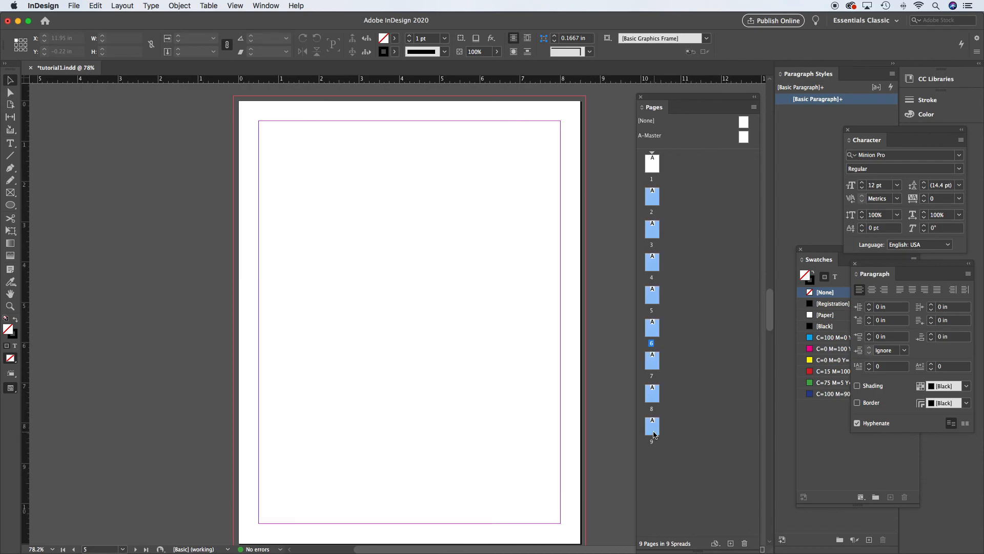
{"action": "left_click", "coordinate": [745, 544]}
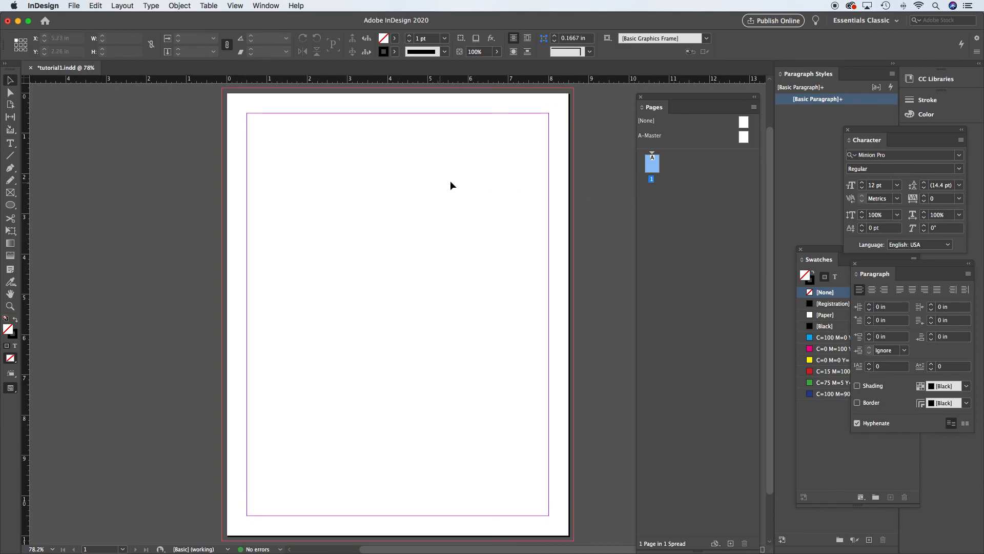
- Draw a text frame about 5.07 by 4.06 in with the Type tool and fill it with placeholder text
{"action": "left_click_drag", "start_coordinate": [450, 178], "coordinate": [489, 179]}
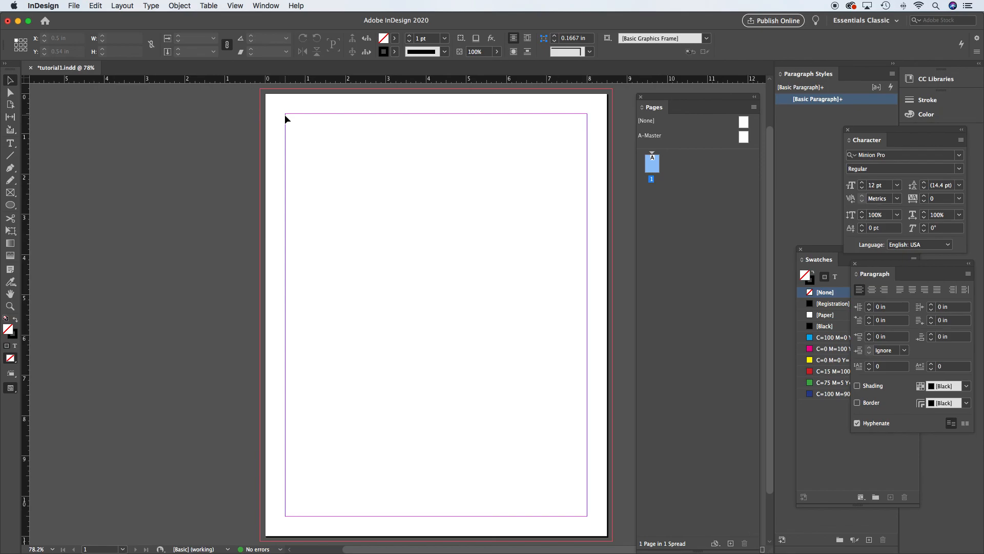
{"action": "left_click", "coordinate": [10, 143]}
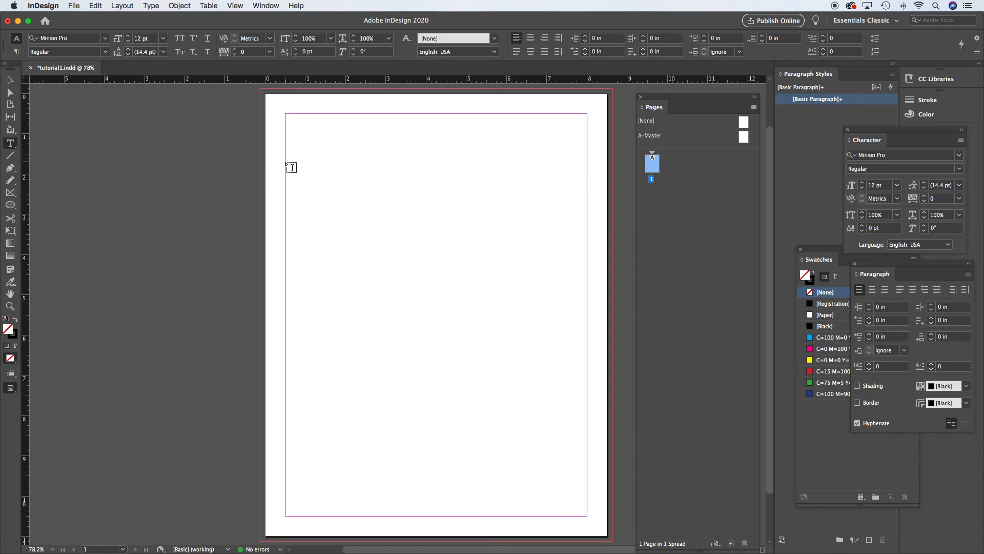
{"action": "left_click_drag", "start_coordinate": [286, 162], "coordinate": [489, 325]}
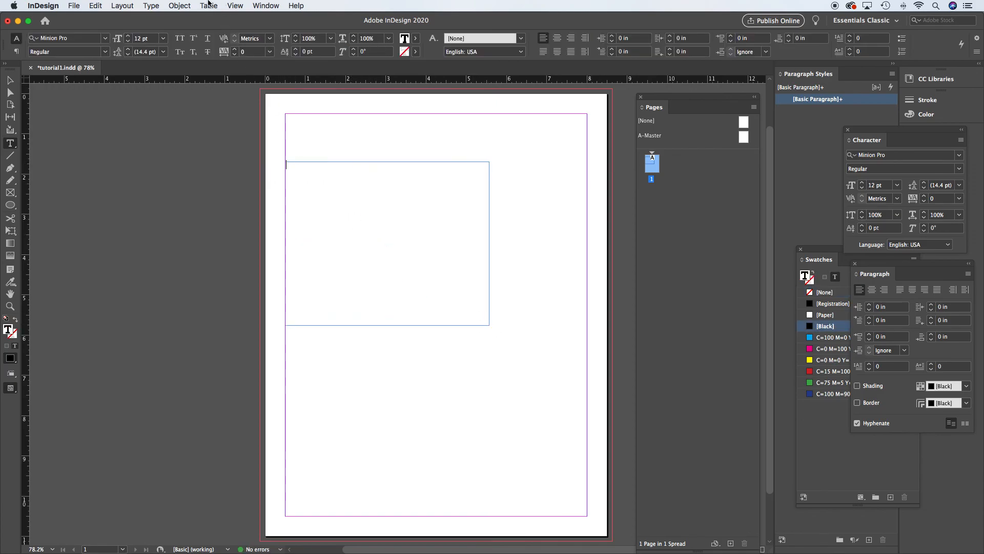
{"action": "left_click", "coordinate": [151, 5]}
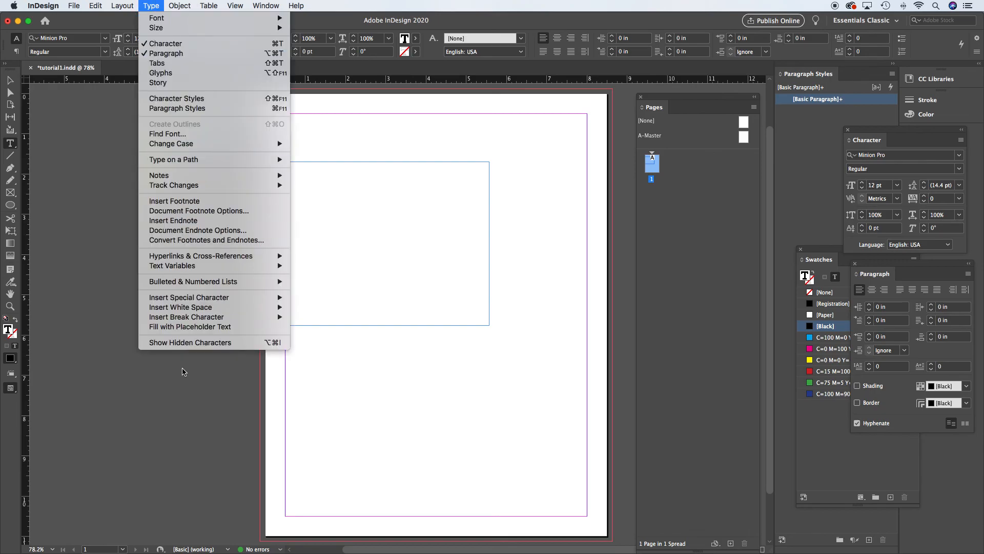
{"action": "left_click", "coordinate": [189, 327]}
{"action": "left_click", "coordinate": [9, 80]}
- Reposition the placeholder text frame around the page, then delete it
{"action": "left_click_drag", "start_coordinate": [336, 184], "coordinate": [329, 183]}
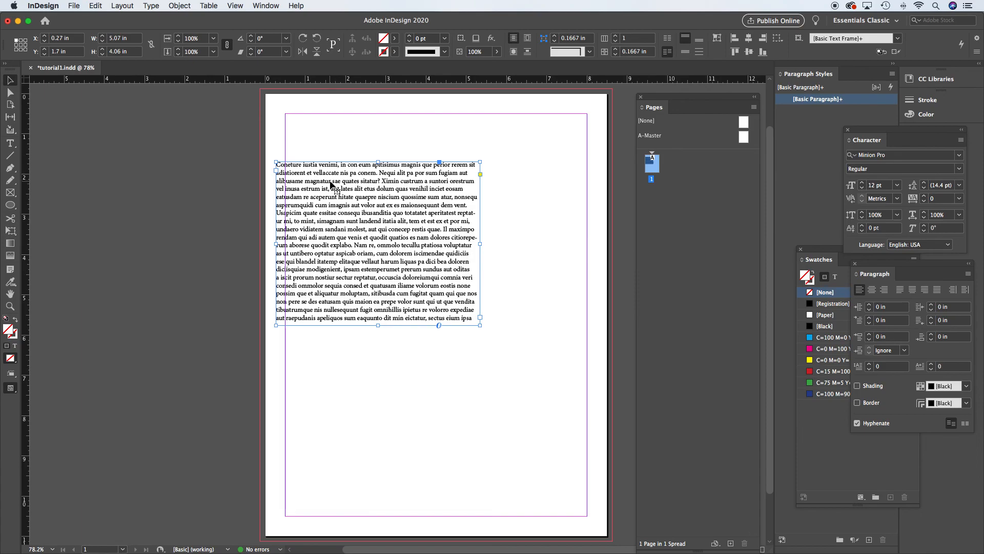
{"action": "left_click_drag", "start_coordinate": [330, 184], "coordinate": [324, 184]}
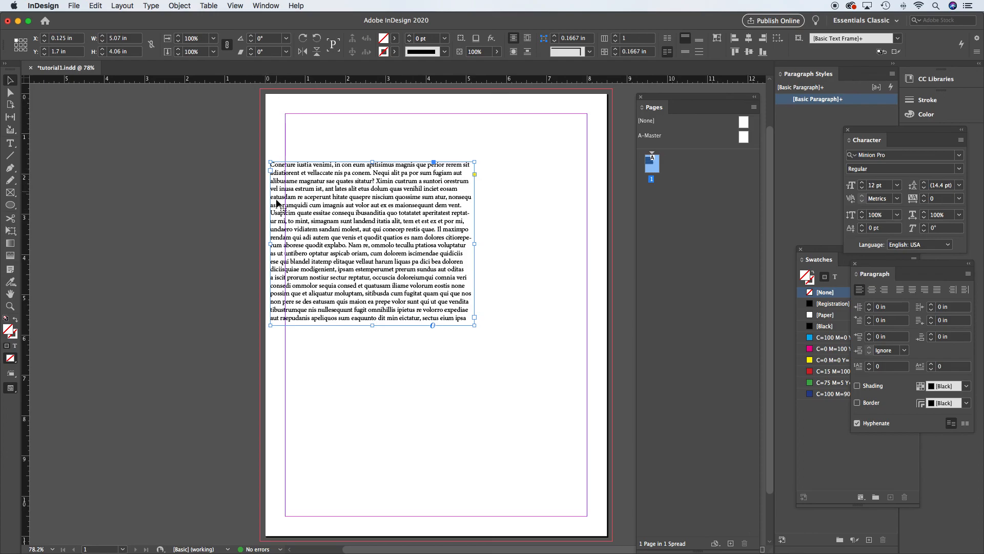
{"action": "left_click_drag", "start_coordinate": [278, 192], "coordinate": [293, 192]}
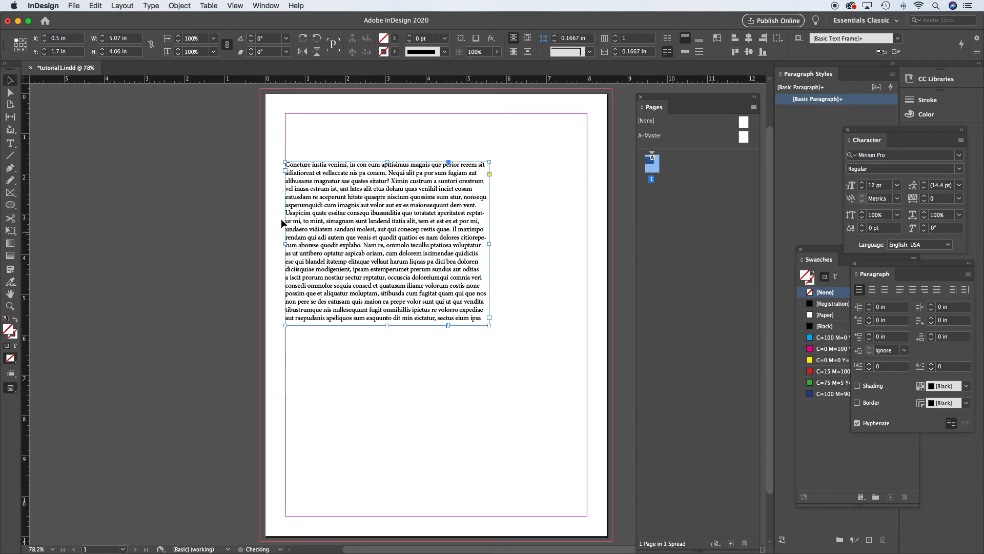
{"action": "left_click", "coordinate": [299, 147]}
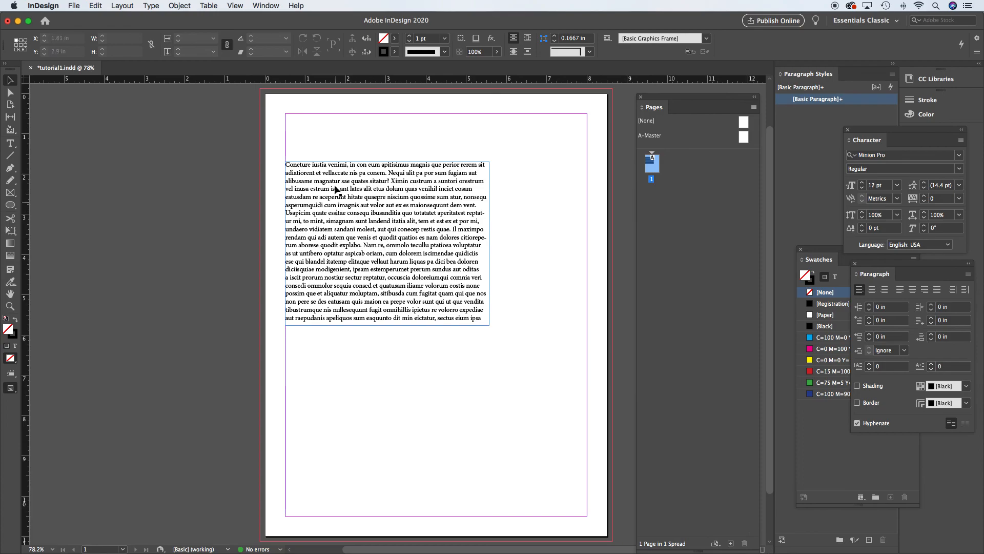
{"action": "left_click_drag", "start_coordinate": [338, 167], "coordinate": [361, 111]}
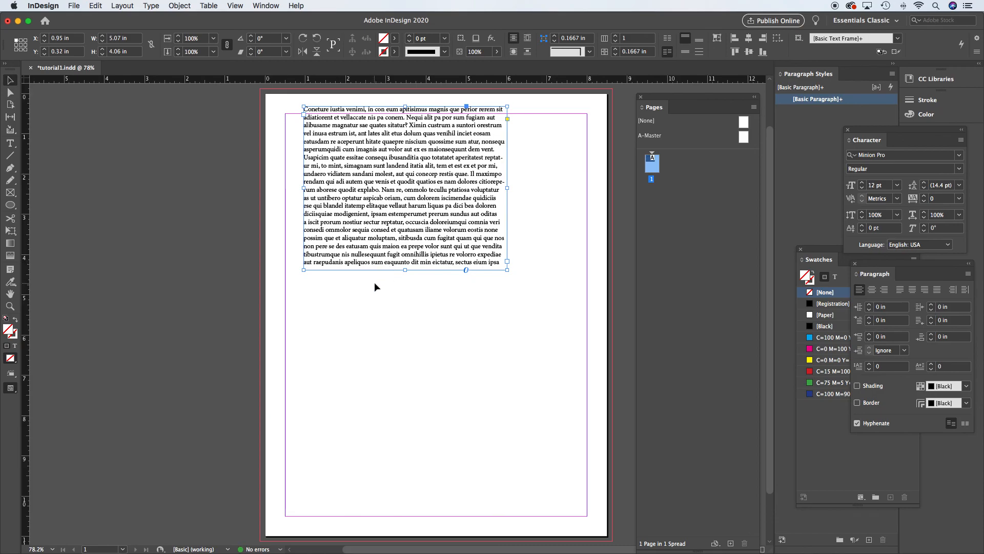
{"action": "left_click_drag", "start_coordinate": [382, 184], "coordinate": [355, 288]}
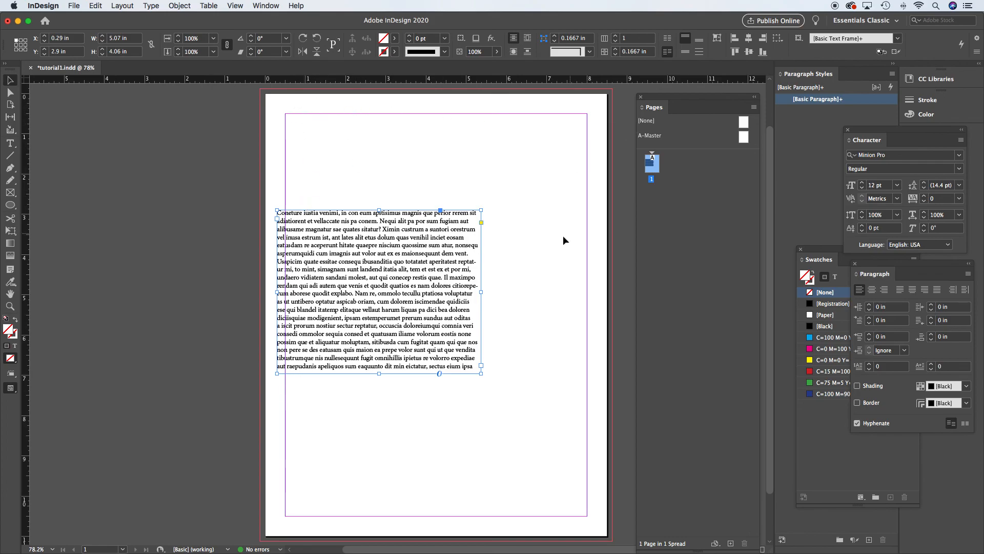
{"action": "key", "text": "Delete"}
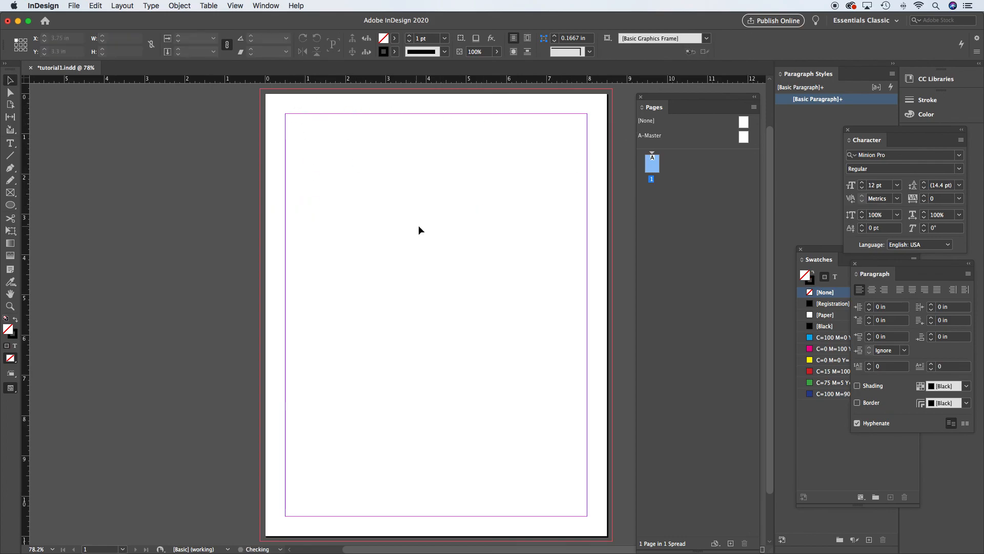
- Draw a rectangle about 4.7 by 2.62 in and swap its fill and stroke to fill it black
{"action": "left_click_drag", "start_coordinate": [10, 205], "coordinate": [58, 217]}
{"action": "left_click_drag", "start_coordinate": [306, 185], "coordinate": [495, 289]}
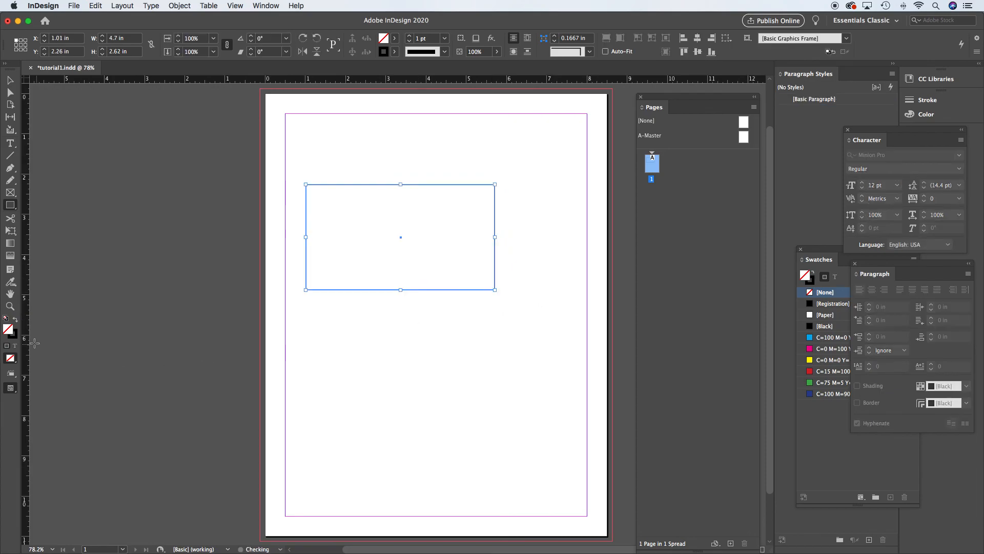
{"action": "left_click", "coordinate": [16, 321]}
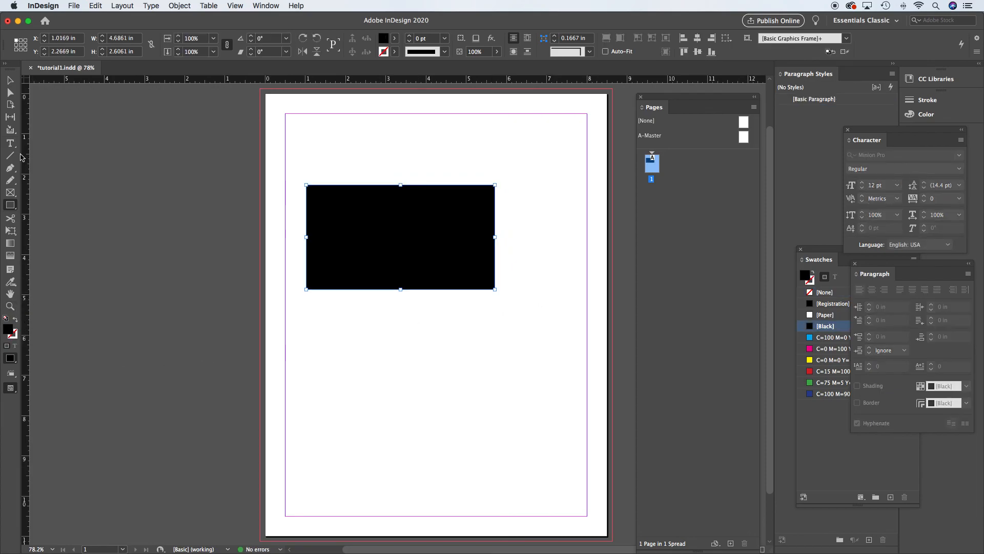
- Move the black rectangle to about X -0.125 in, Y 1.82 in, bleeding off the left edge
{"action": "left_click", "coordinate": [10, 80]}
{"action": "left_click_drag", "start_coordinate": [377, 225], "coordinate": [333, 206]}
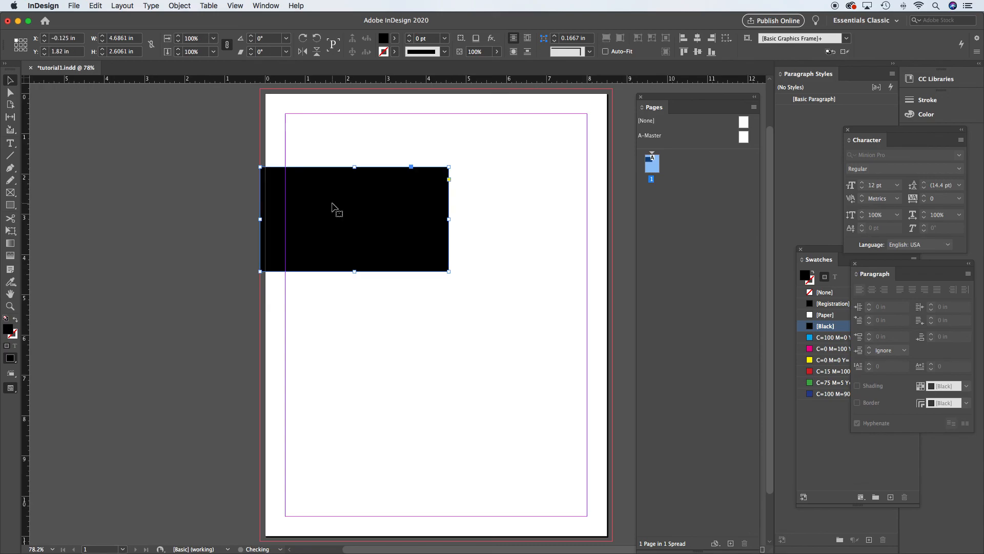
- Move and resize the black rectangle to span the full page width across the top, about 8.5 by 2.68 in at X 0, Y 0
{"action": "left_click", "coordinate": [203, 160]}
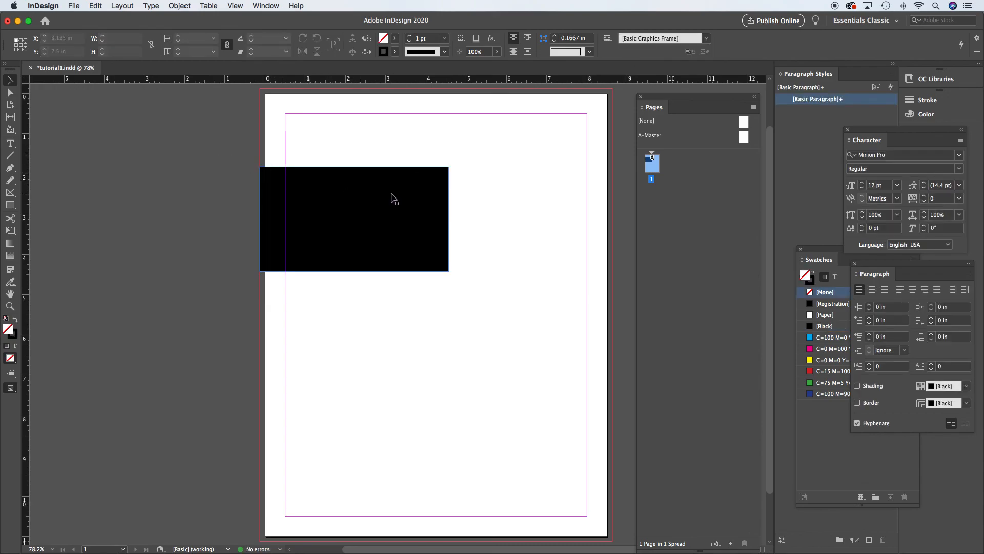
{"action": "left_click_drag", "start_coordinate": [326, 196], "coordinate": [331, 199]}
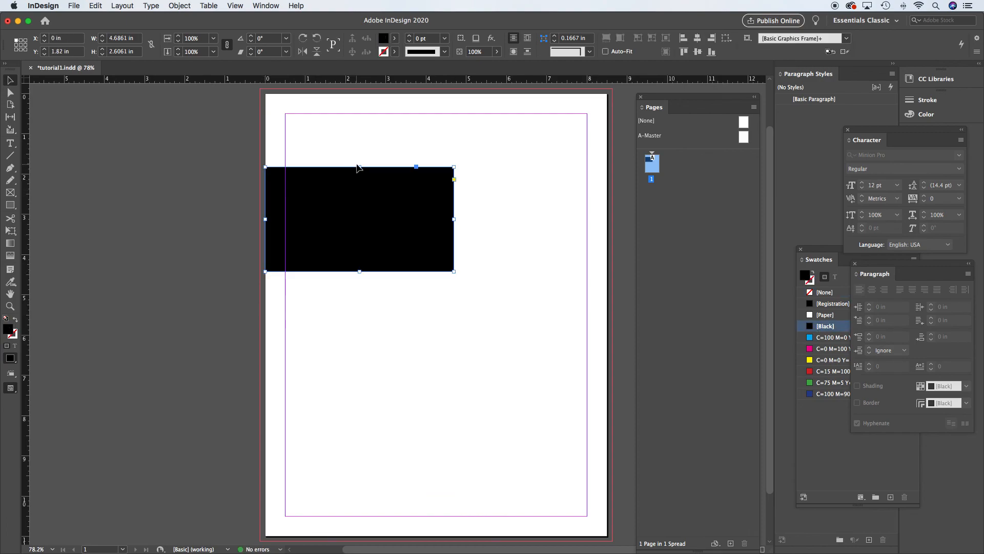
{"action": "left_click_drag", "start_coordinate": [358, 166], "coordinate": [364, 93]}
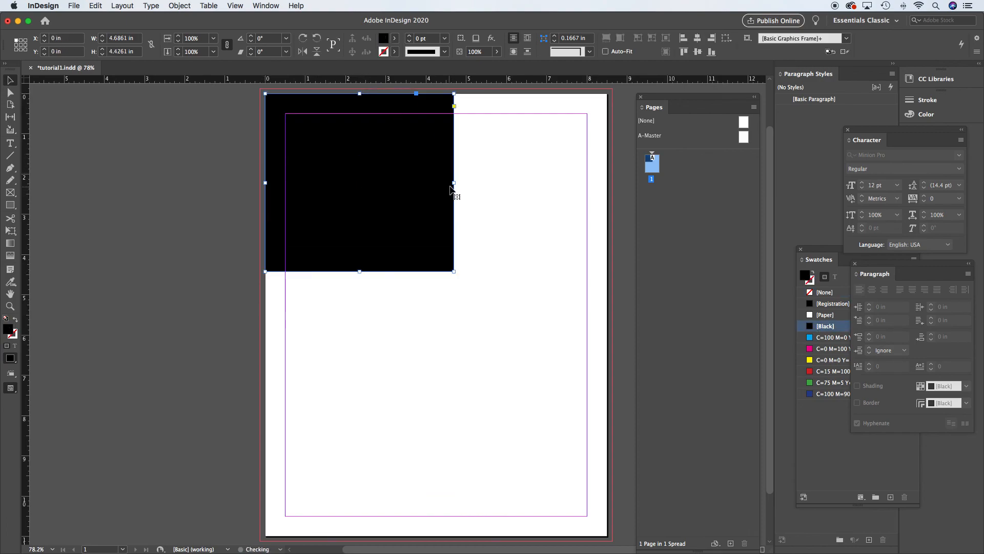
{"action": "left_click_drag", "start_coordinate": [455, 182], "coordinate": [607, 182]}
{"action": "left_click_drag", "start_coordinate": [436, 271], "coordinate": [435, 201]}
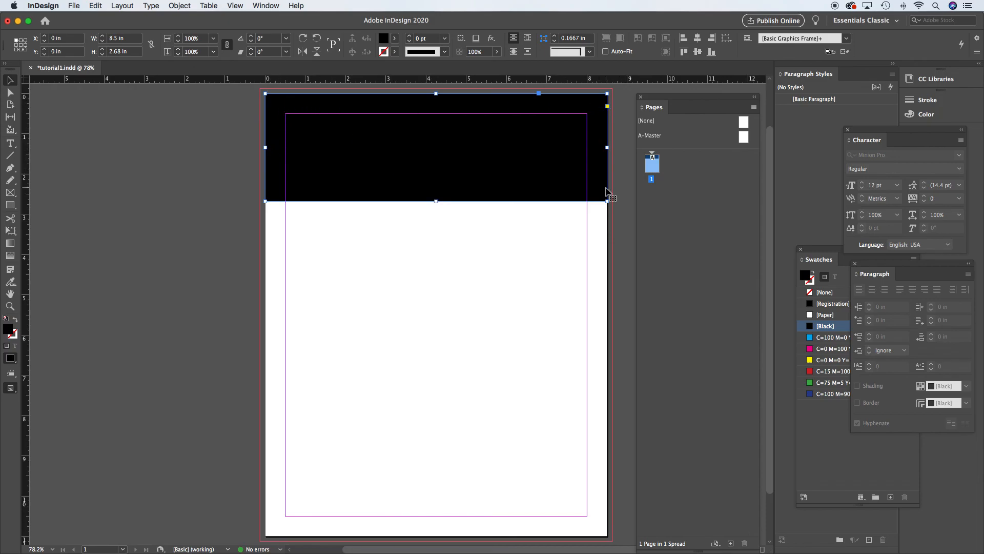
{"action": "left_click", "coordinate": [616, 228]}
- Switch between Preview and Normal screen modes to check the rectangle's edges against the page trim
{"action": "key", "text": "w"}
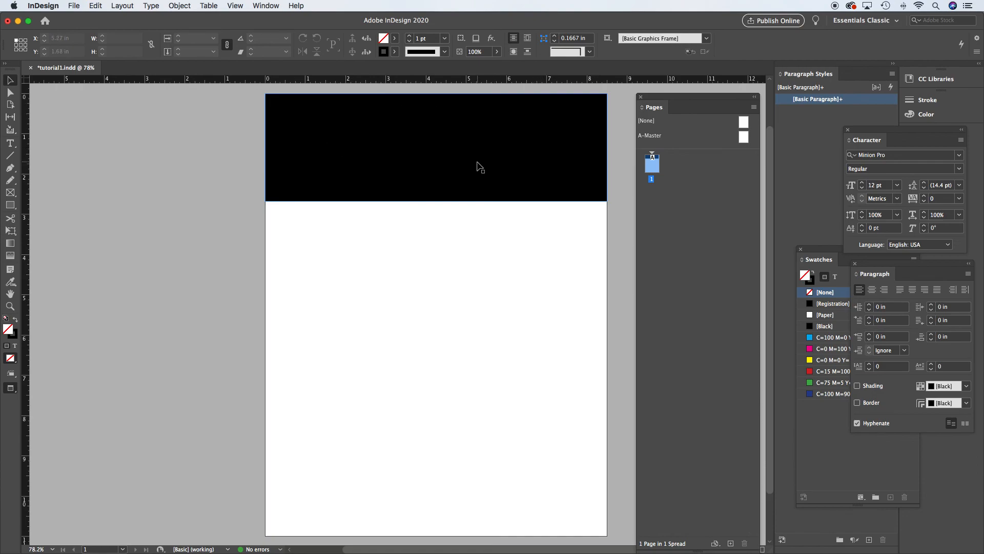
{"action": "key", "text": "w"}
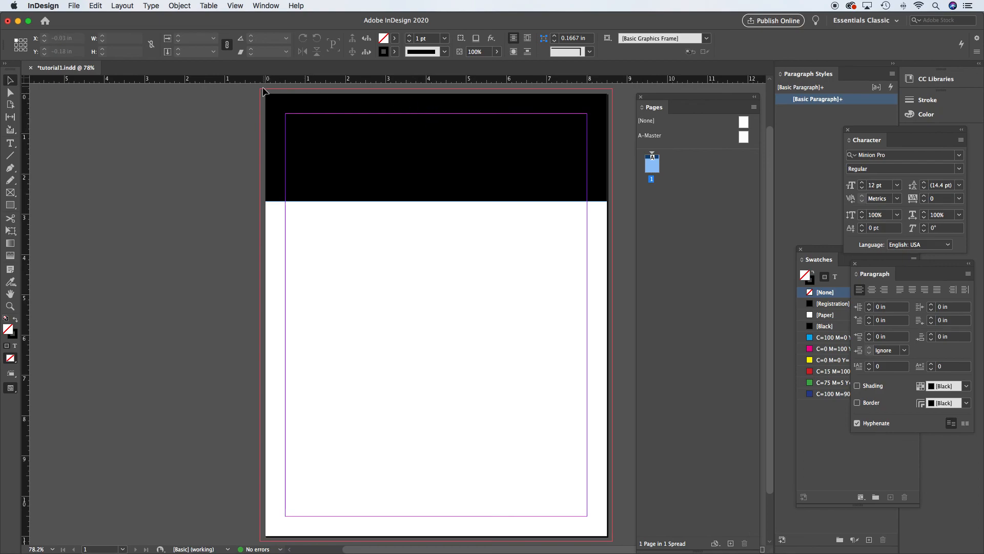
{"action": "left_click", "coordinate": [276, 163]}
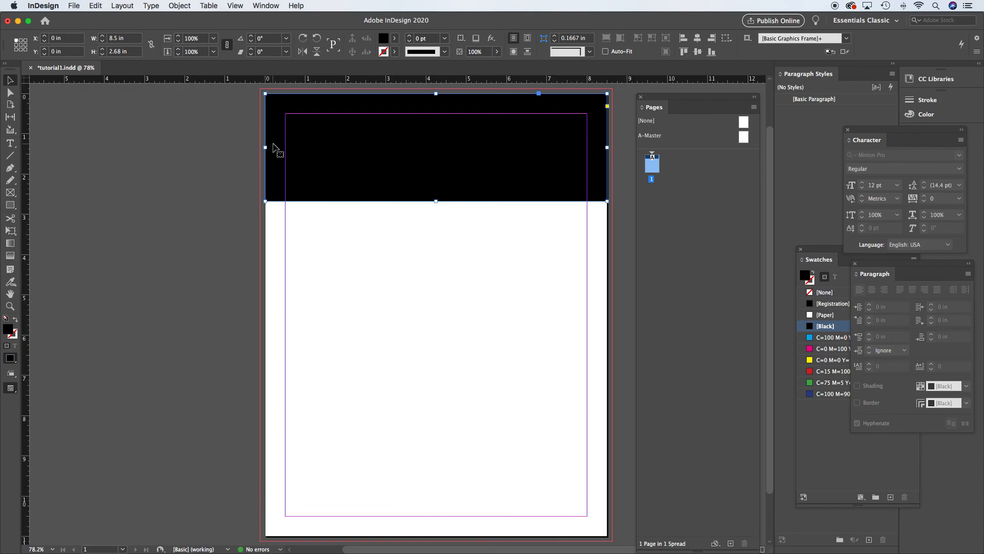
{"action": "left_click_drag", "start_coordinate": [263, 147], "coordinate": [268, 148]}
{"action": "key", "text": "w"}
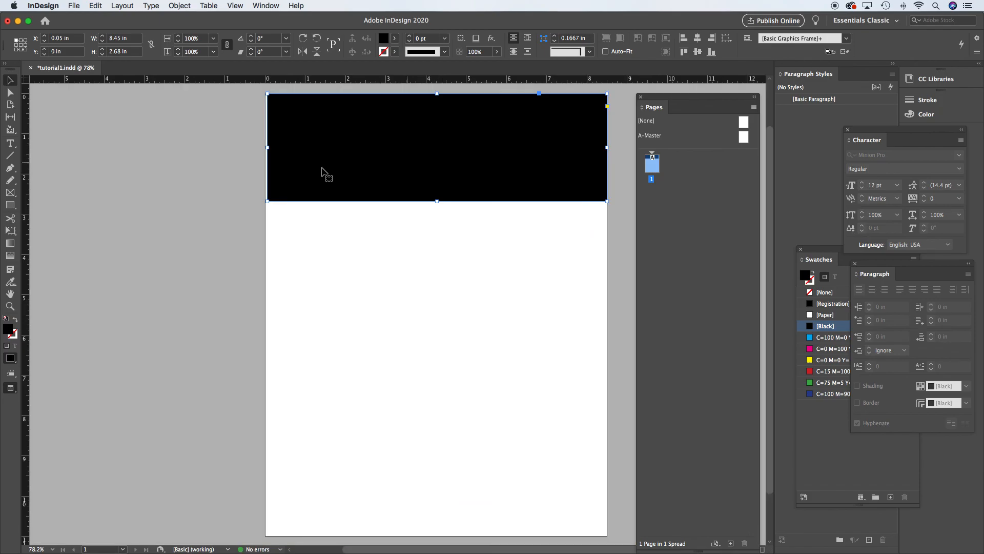
{"action": "left_click", "coordinate": [223, 165]}
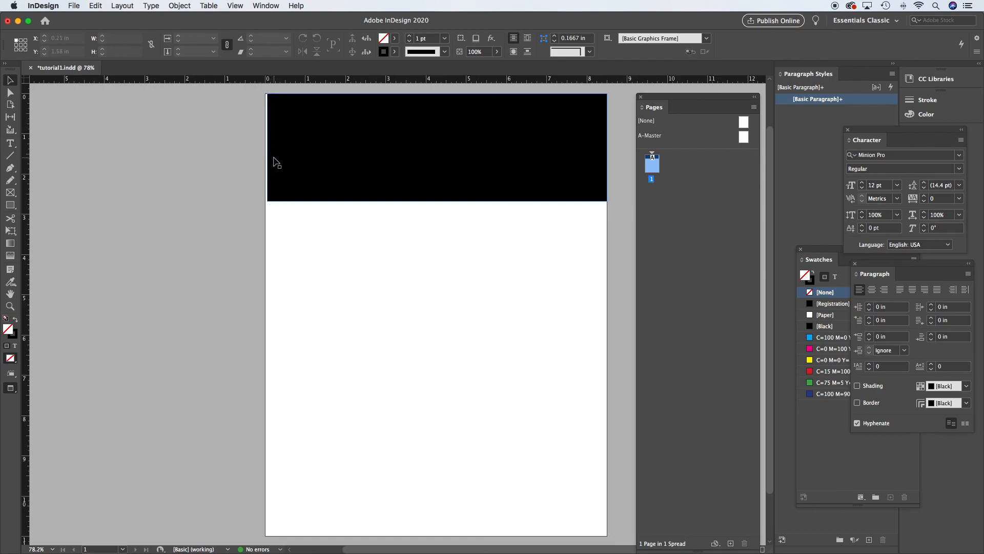
{"action": "key", "text": "w"}
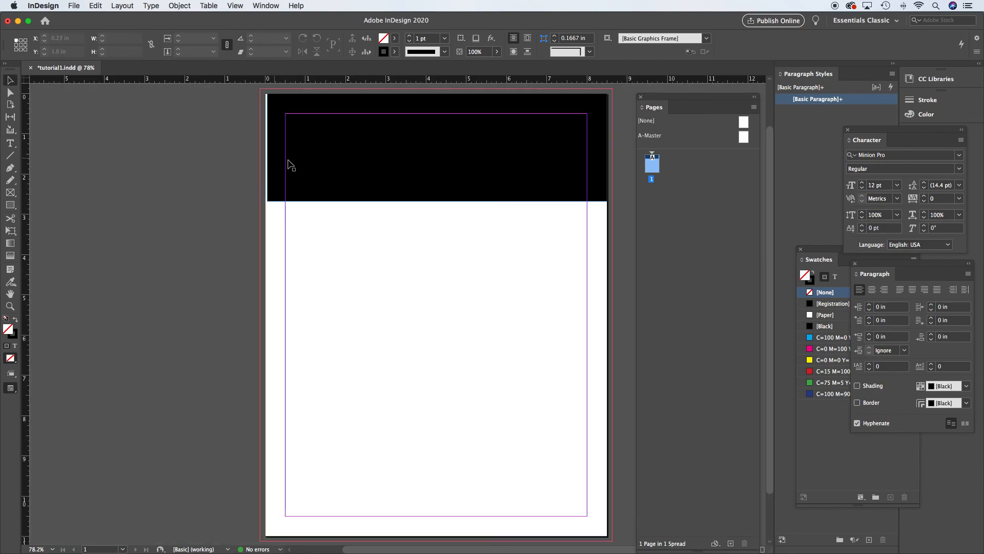
- Extend the rectangle's left, top and right edges to the bleed guides, about 8.75 by 2.805 in at X -0.125, Y -0.125 in
{"action": "left_click", "coordinate": [367, 164]}
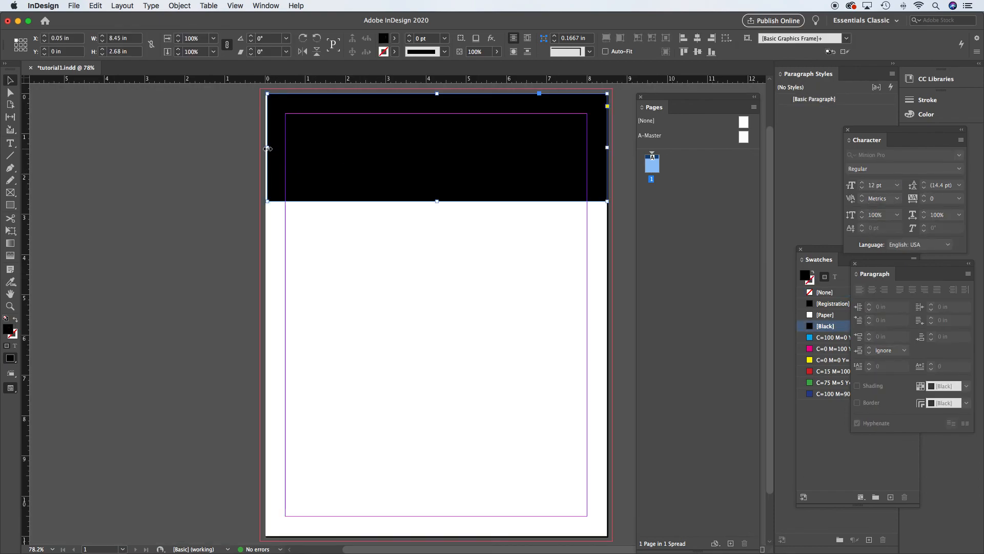
{"action": "left_click_drag", "start_coordinate": [267, 147], "coordinate": [260, 148]}
{"action": "left_click_drag", "start_coordinate": [434, 94], "coordinate": [433, 89]}
{"action": "left_click_drag", "start_coordinate": [607, 144], "coordinate": [612, 144]}
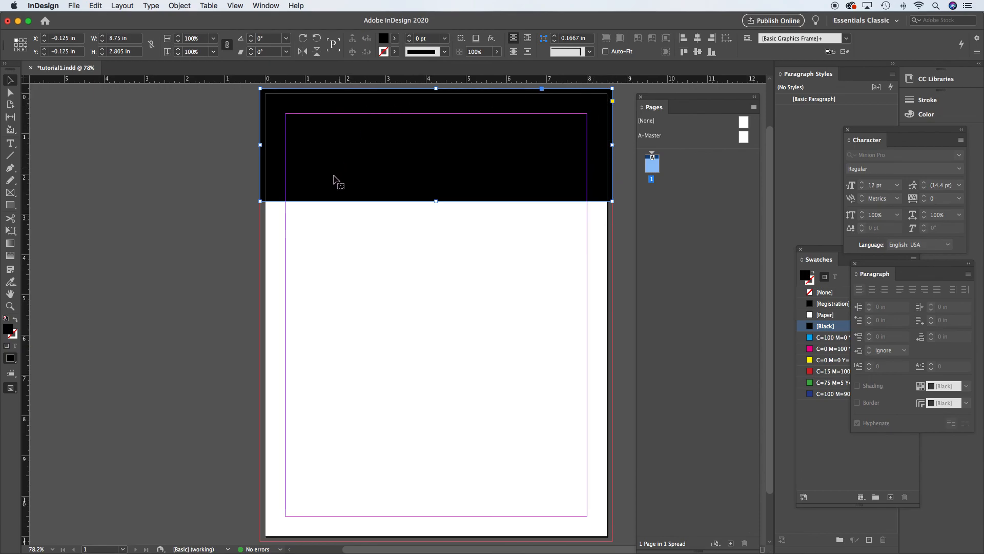
- Preview the bleeding rectangle, then nudge its top edge back onto the bleed guide and deselect it
{"action": "key", "text": "w"}
{"action": "left_click", "coordinate": [246, 132]}
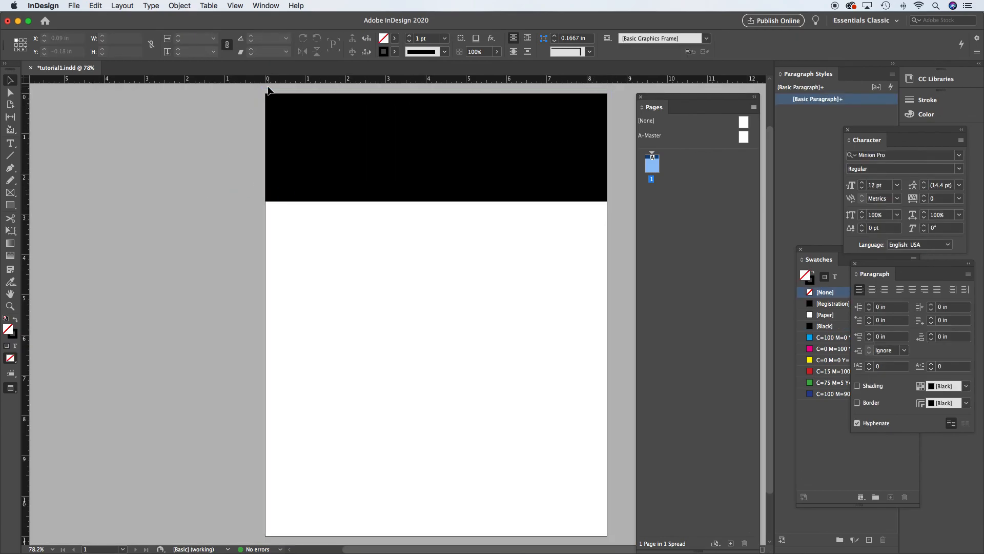
{"action": "left_click", "coordinate": [440, 108]}
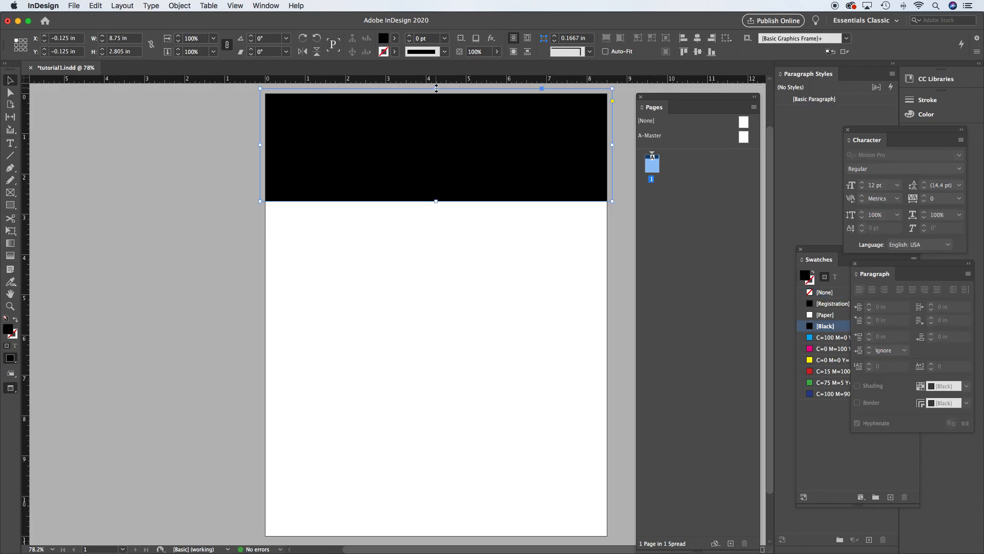
{"action": "left_click_drag", "start_coordinate": [436, 94], "coordinate": [437, 96]}
{"action": "left_click", "coordinate": [151, 172]}
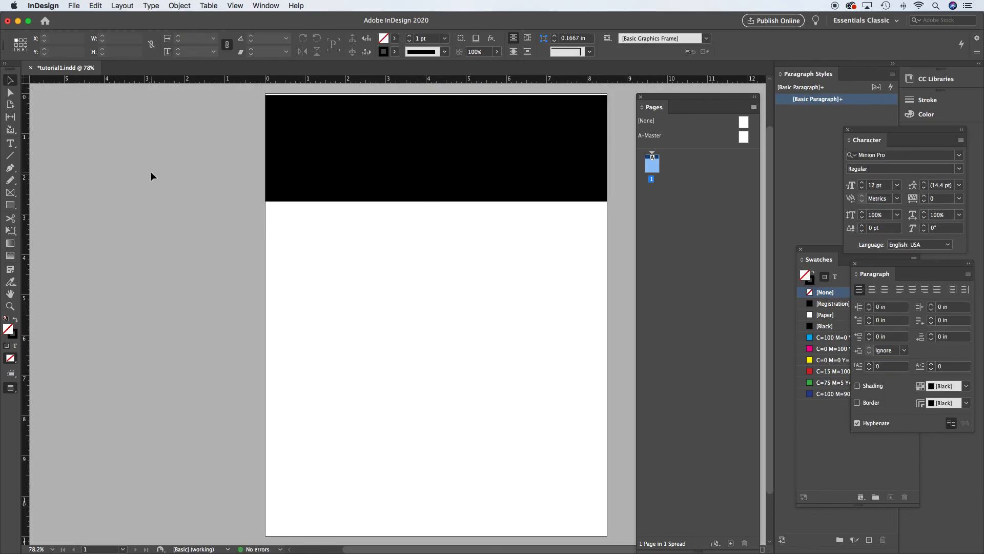